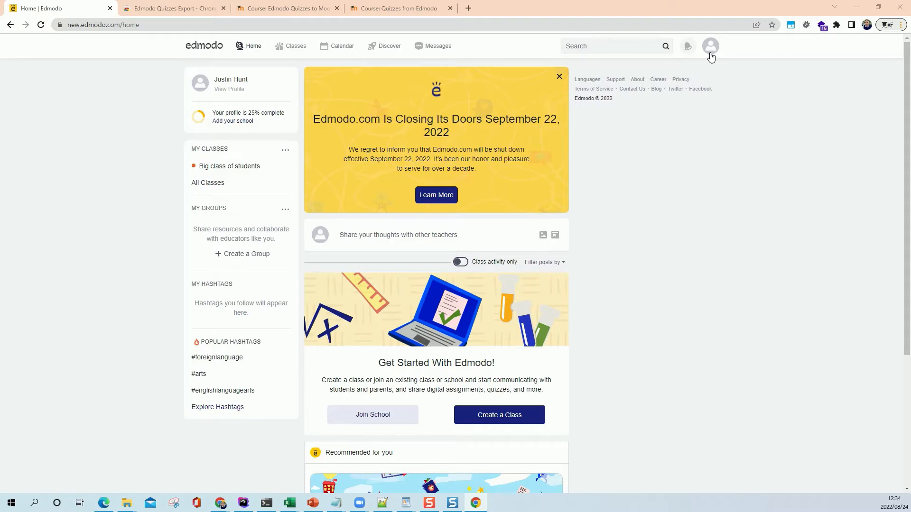
# Open the Japanese Classroom Words quiz from the My Quizzes folder in the Edmodo library
pyautogui.click(709, 54)
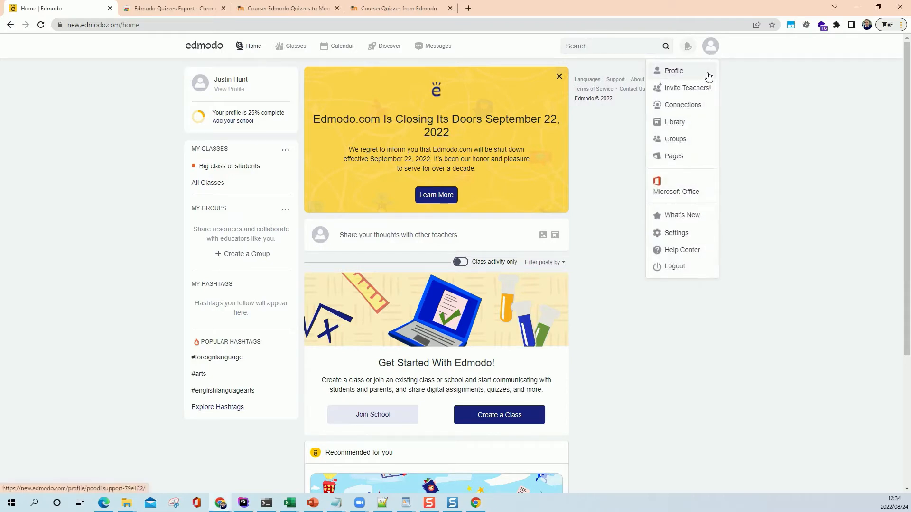
pyautogui.click(674, 122)
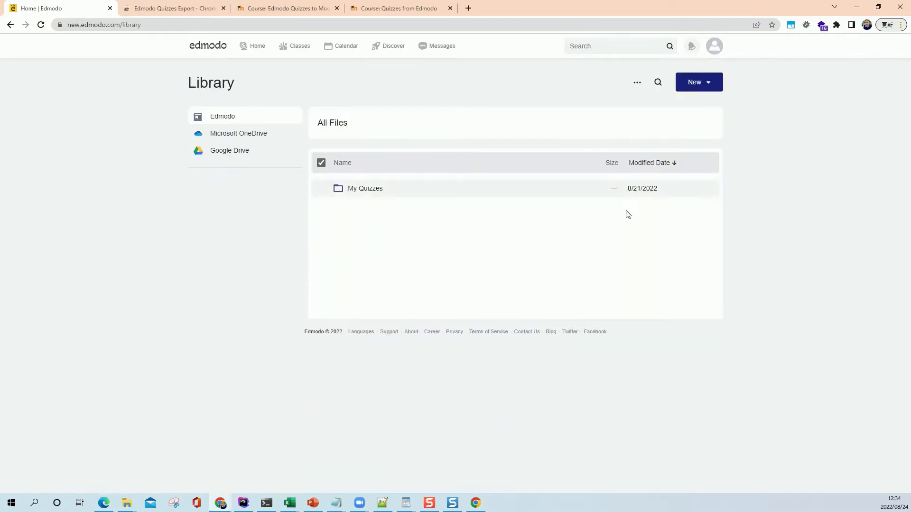
pyautogui.click(371, 195)
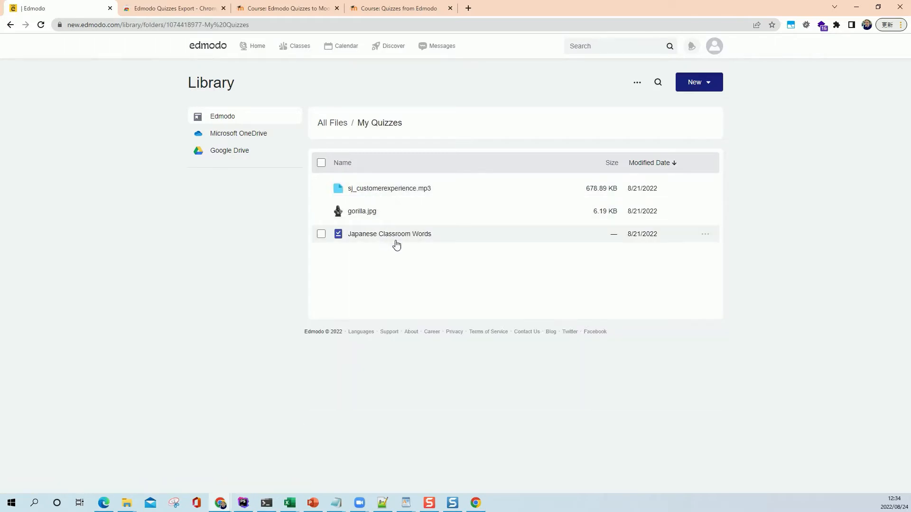
pyautogui.click(392, 236)
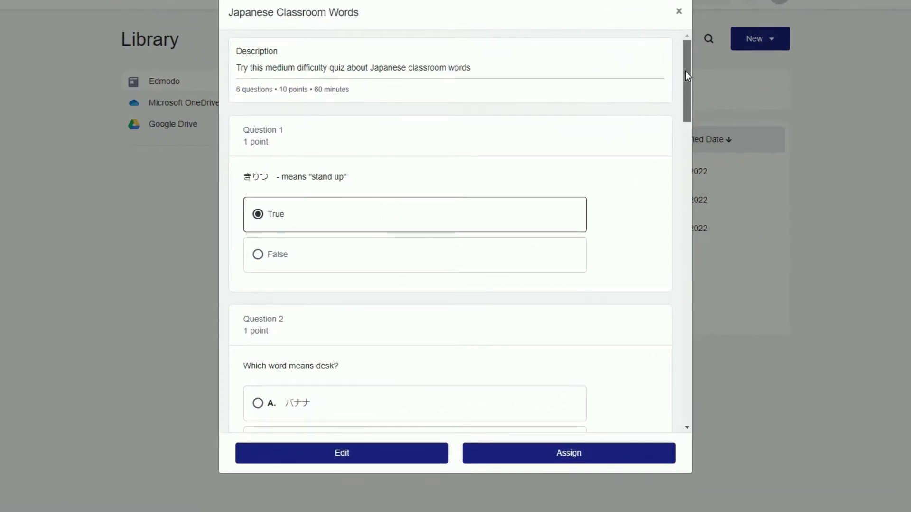
# Review all questions and attachments in the Japanese Classroom Words preview, close it and return to the Edmodo home page
pyautogui.moveTo(685, 70); pyautogui.dragTo(653, 175)
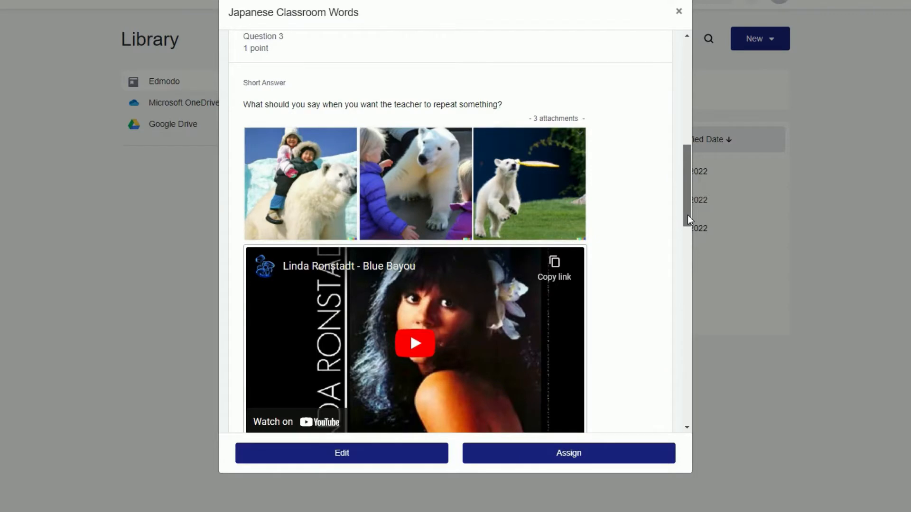
pyautogui.moveTo(687, 215); pyautogui.dragTo(669, 305)
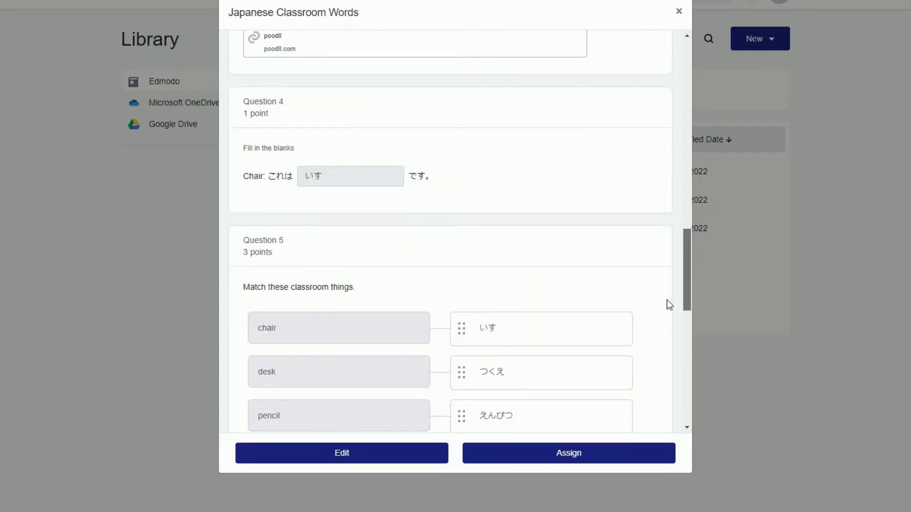
pyautogui.moveTo(669, 305); pyautogui.dragTo(662, 373)
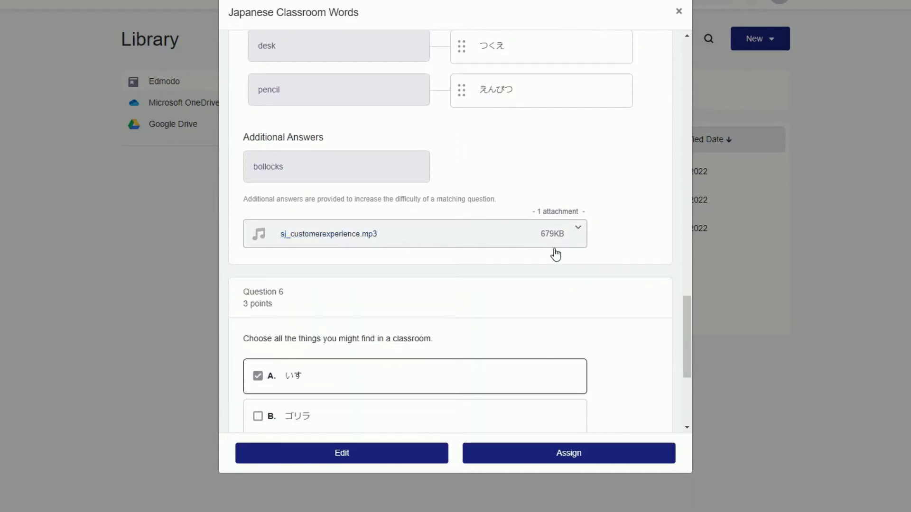
pyautogui.moveTo(687, 303); pyautogui.dragTo(685, 355)
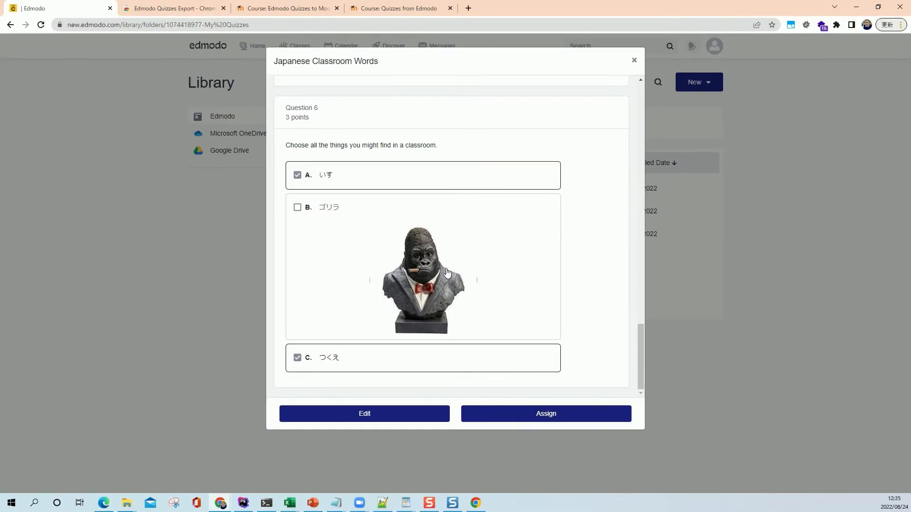
pyautogui.moveTo(642, 355); pyautogui.dragTo(638, 108)
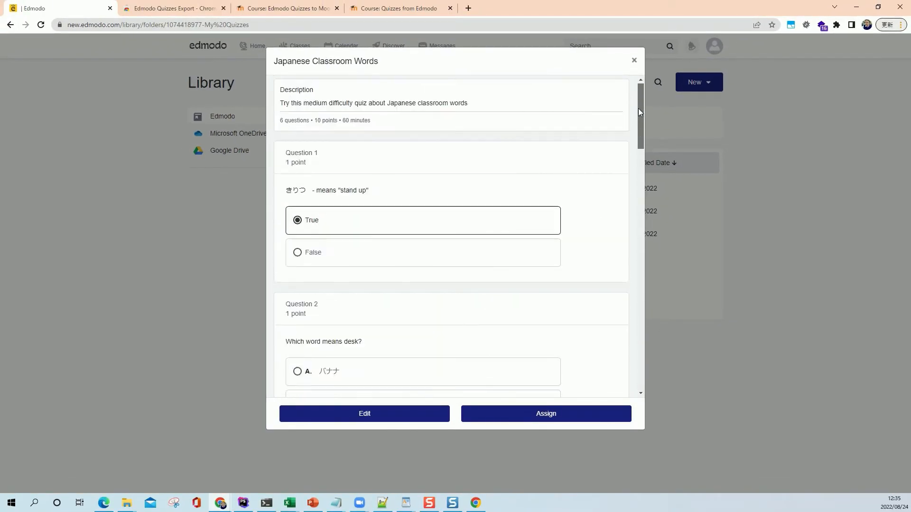
pyautogui.click(634, 61)
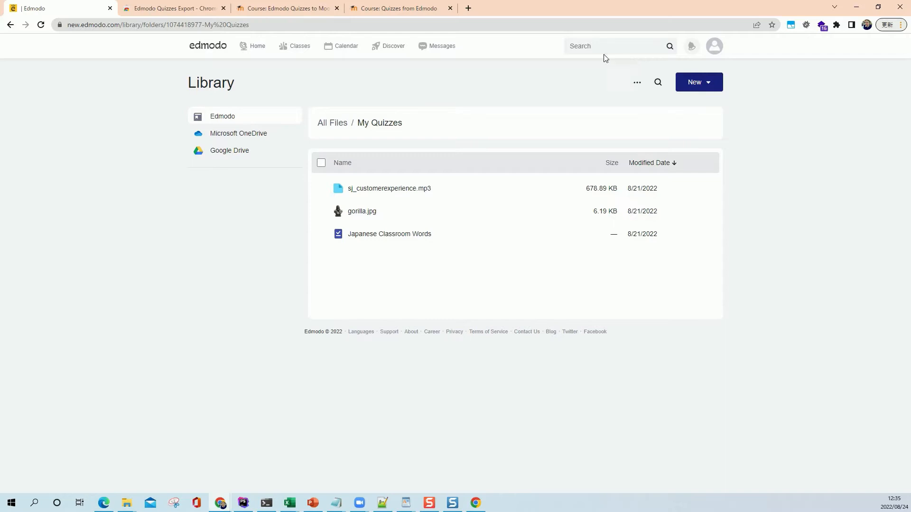
pyautogui.click(254, 46)
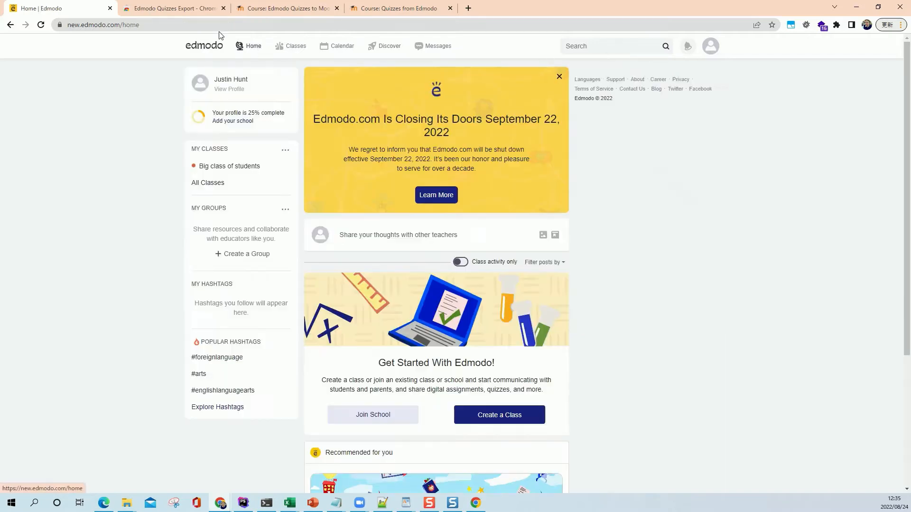
# Install the Edmodo Quizzes Export extension from its Chrome Web Store page
pyautogui.click(190, 11)
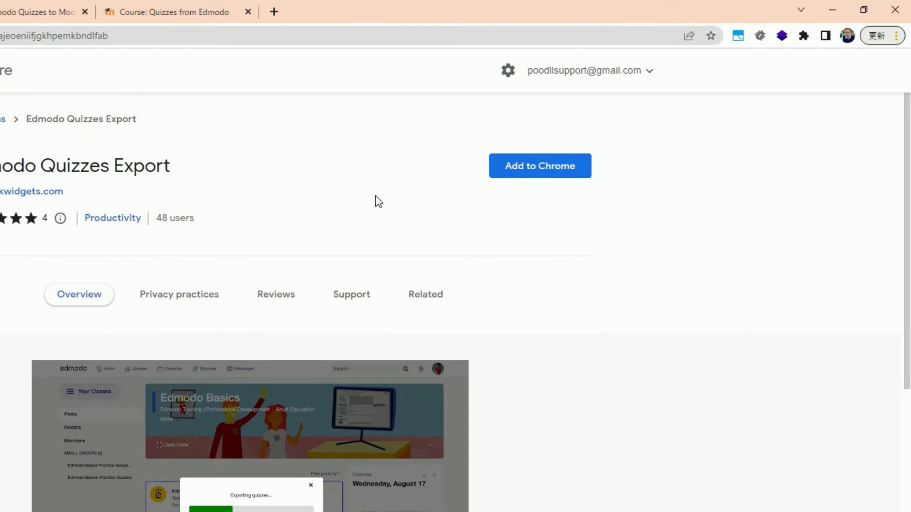
pyautogui.click(541, 172)
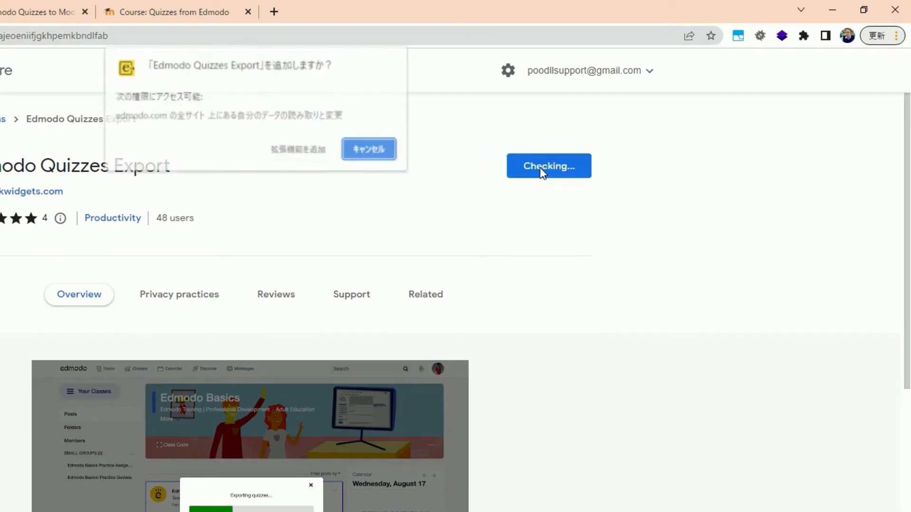
pyautogui.click(288, 150)
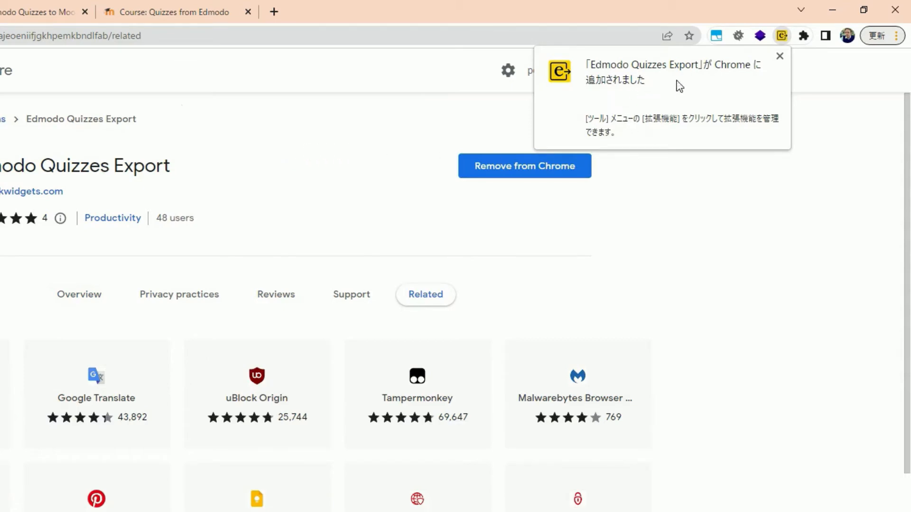
pyautogui.click(780, 56)
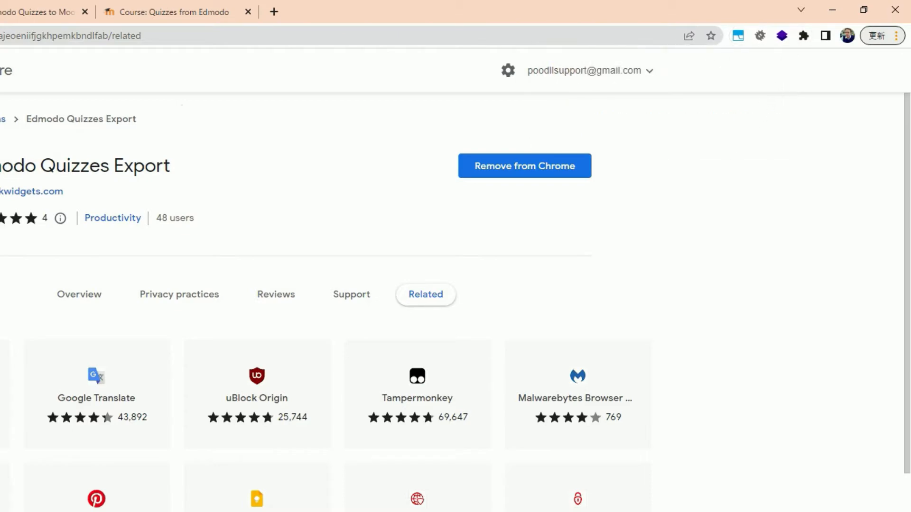
# Try to export the quizzes from the Edmodo home page with the Edmodo Quizzes Export extension
pyautogui.click(62, 8)
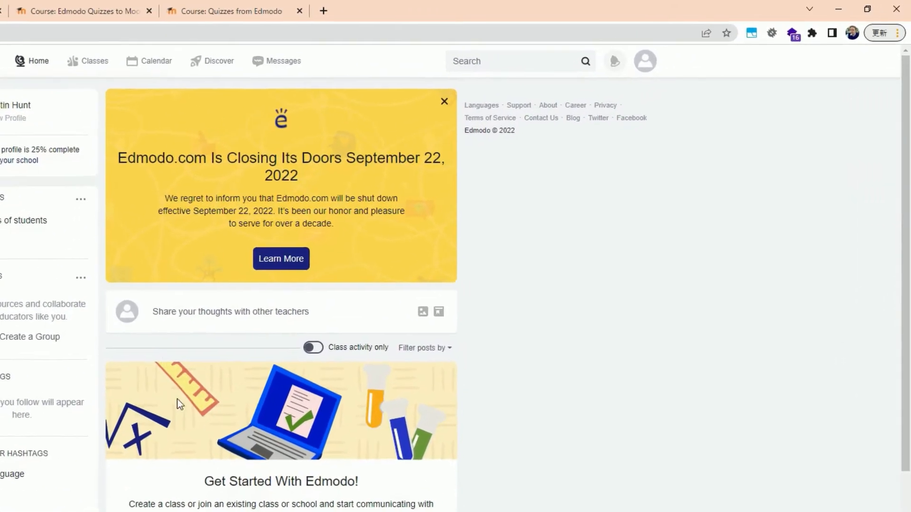
pyautogui.click(813, 36)
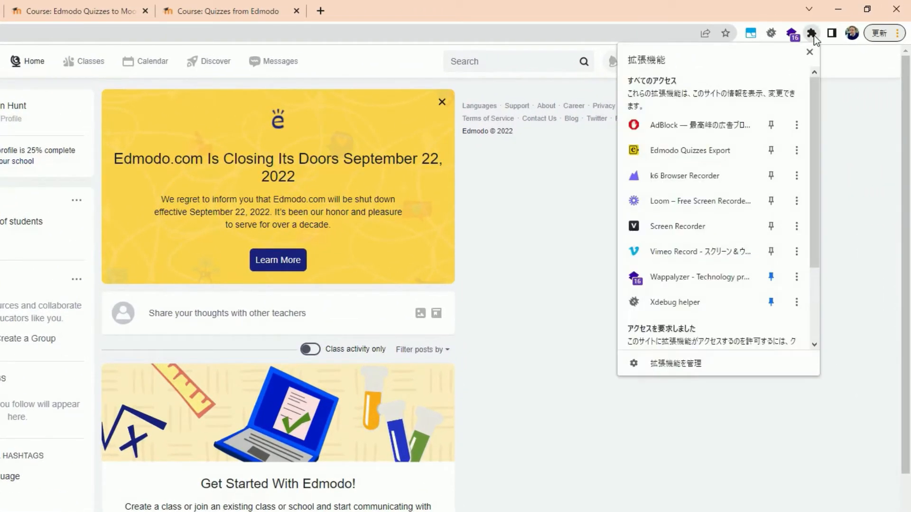
pyautogui.click(674, 149)
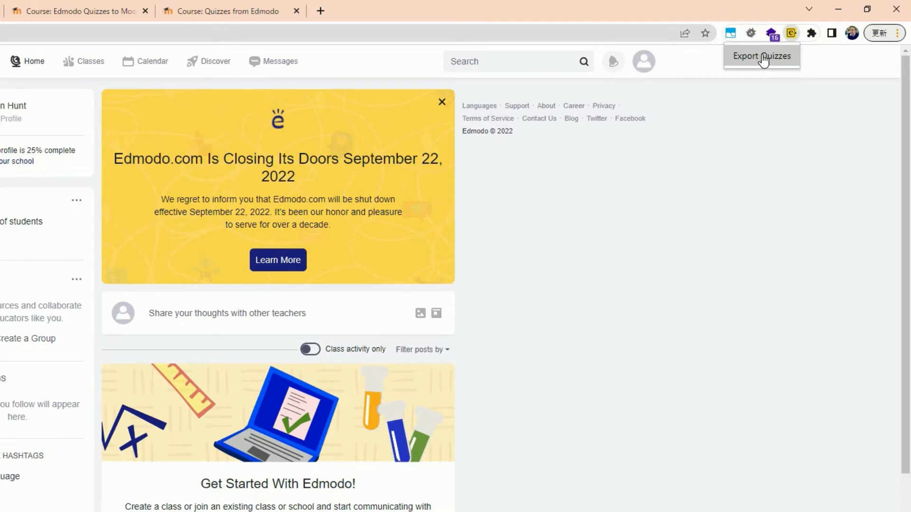
pyautogui.click(762, 56)
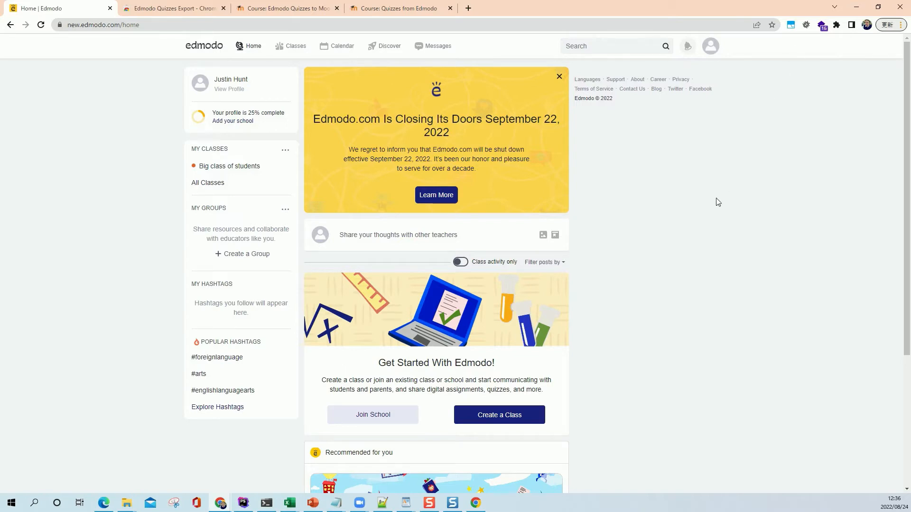
# Reload the Edmodo home page, run the extension's Export Quizzes command and save the zip bundle
pyautogui.click(41, 25)
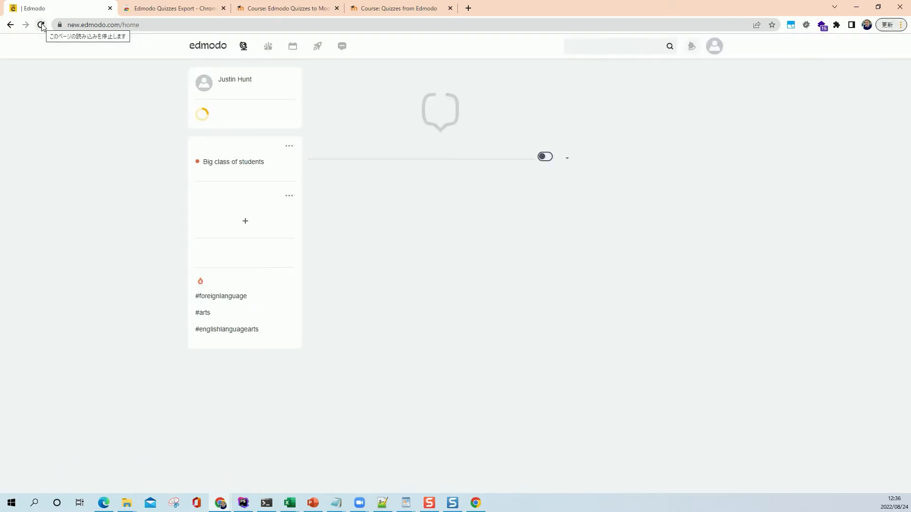
pyautogui.click(836, 25)
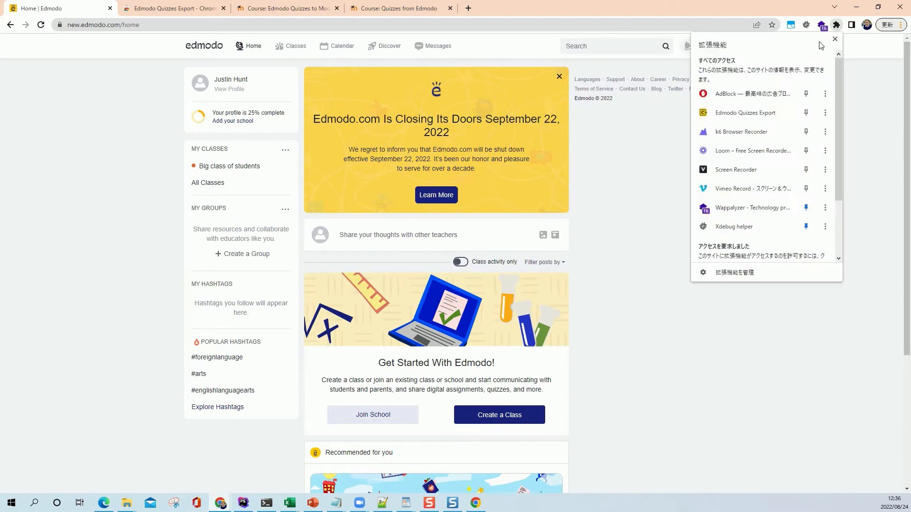
pyautogui.click(762, 114)
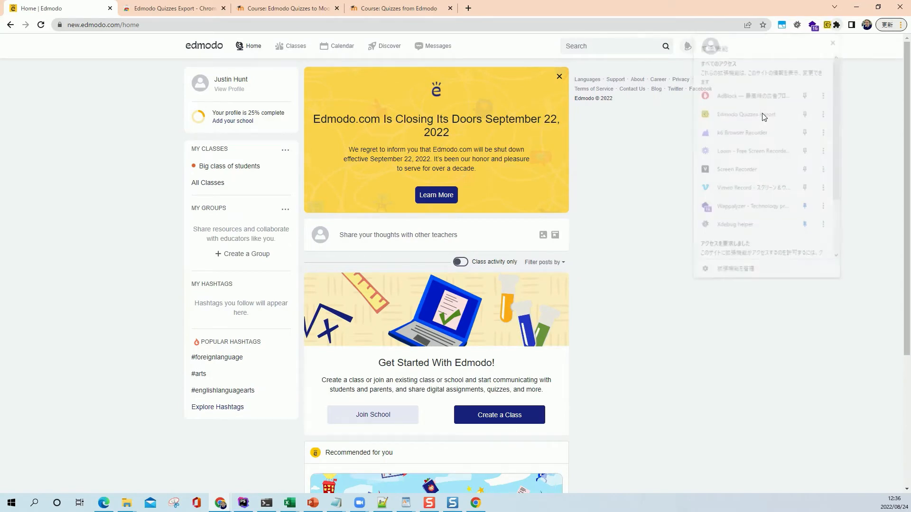
pyautogui.click(798, 43)
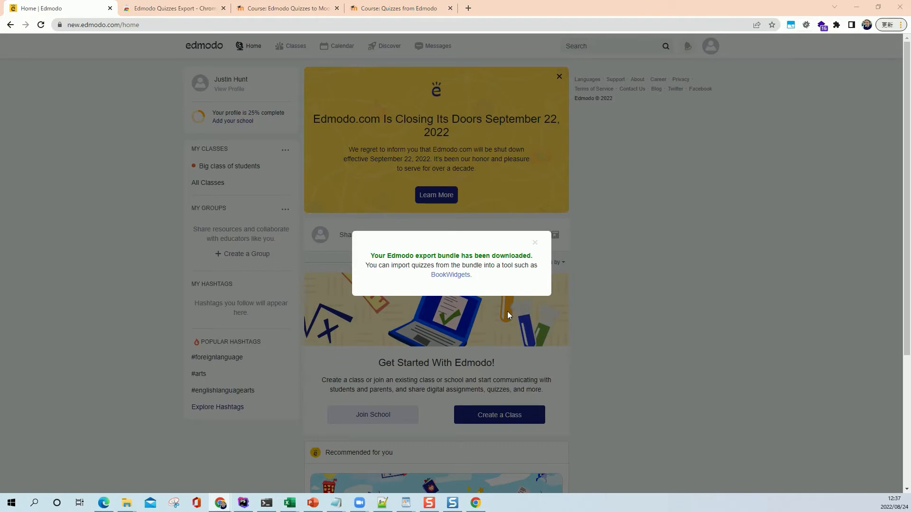
pyautogui.click(379, 240)
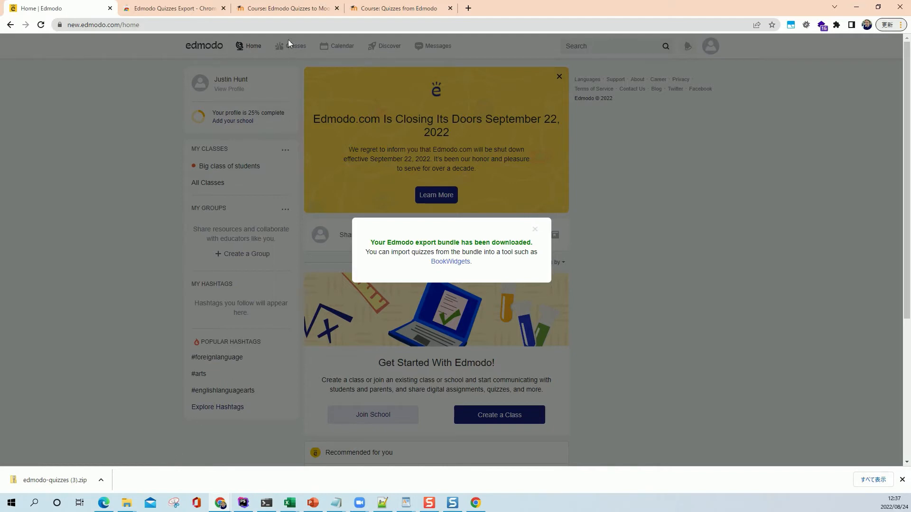
# In the Edmodo Quizzes to Moodle Question Bank course, convert edmodo-quizzes (3).zip into a Moodle import file saved as edmodoimportdata (15).xml
pyautogui.click(294, 11)
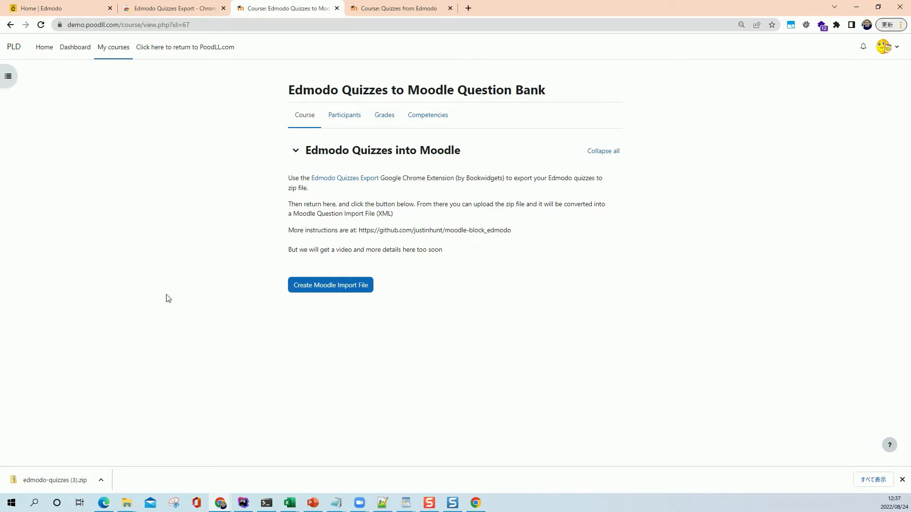
pyautogui.click(328, 289)
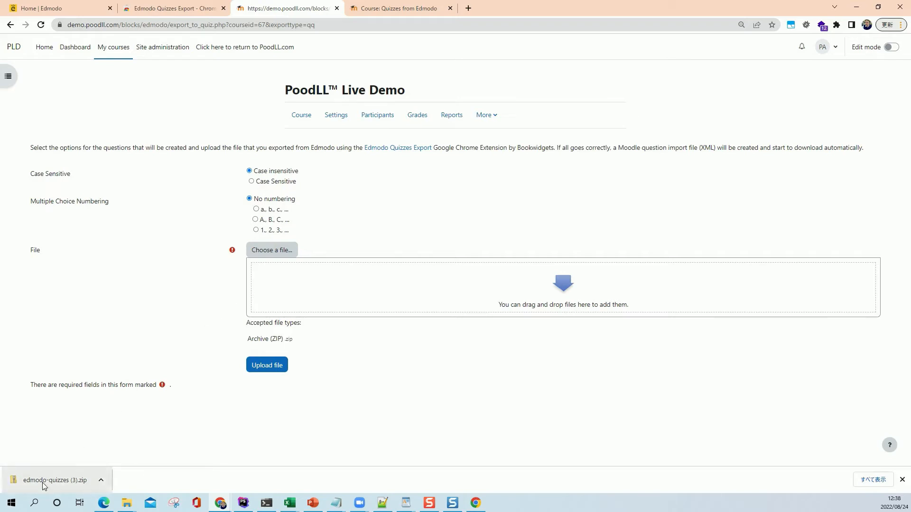
pyautogui.moveTo(47, 476); pyautogui.dragTo(335, 295)
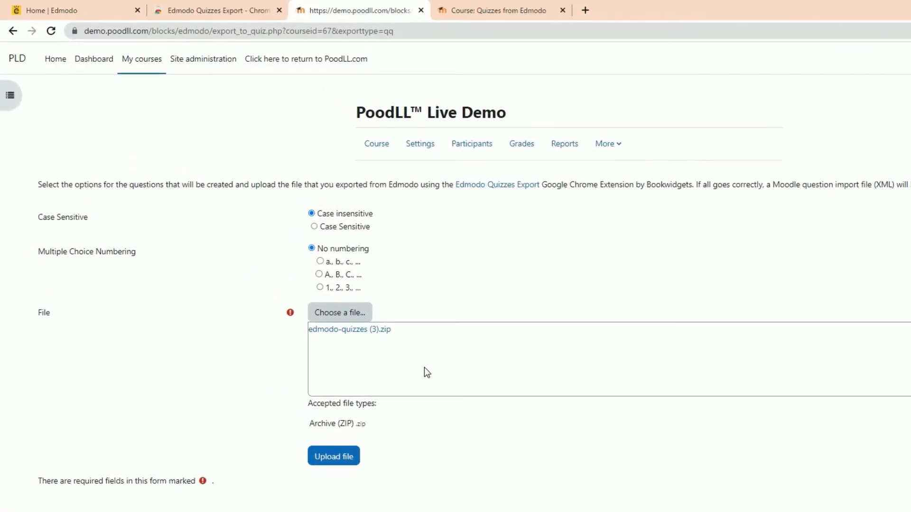
pyautogui.click(340, 457)
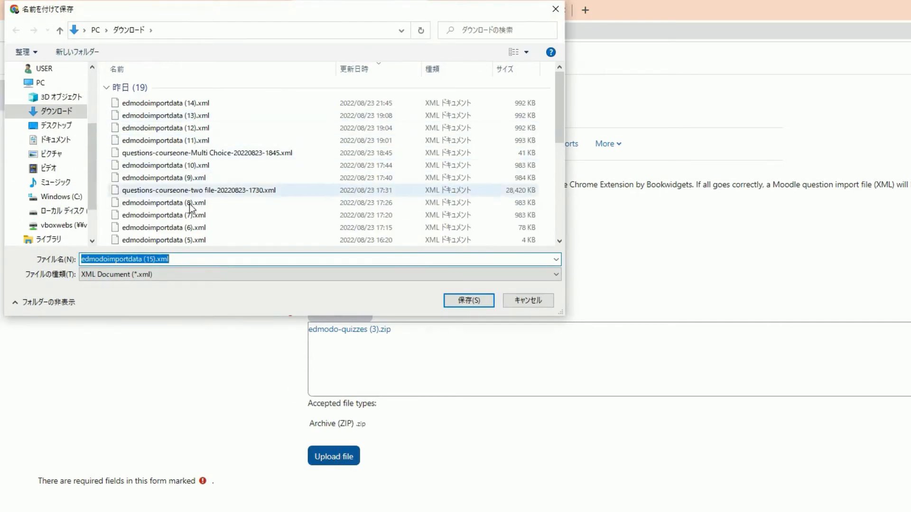
pyautogui.click(466, 300)
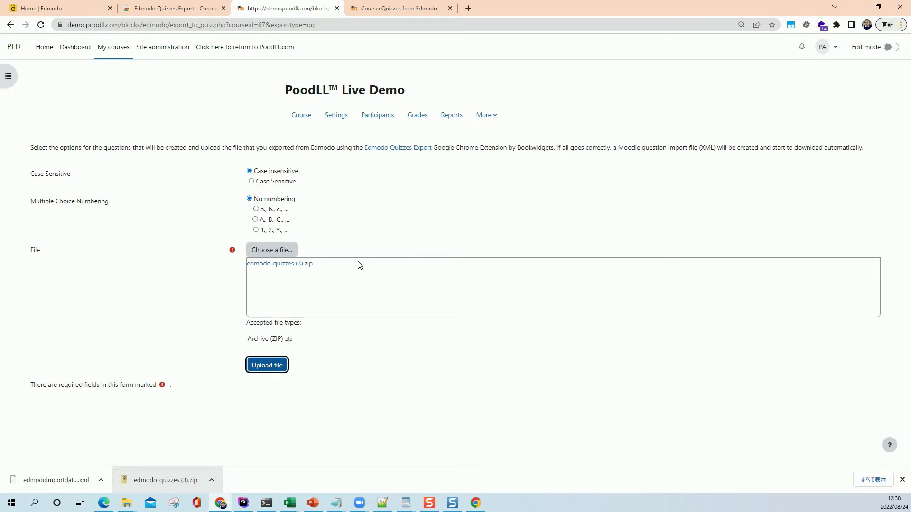
# In the Quizzes from Edmodo course, open the question bank's import page and choose Moodle XML format
pyautogui.click(380, 12)
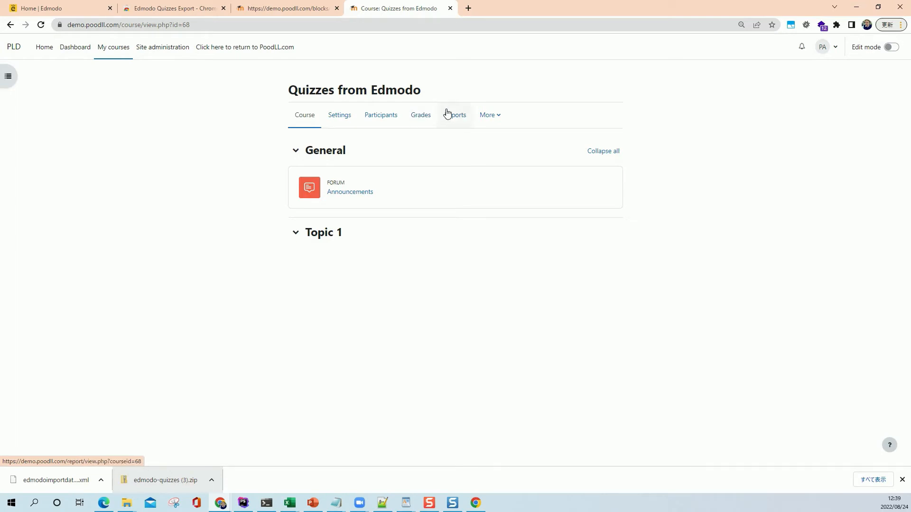
pyautogui.click(501, 116)
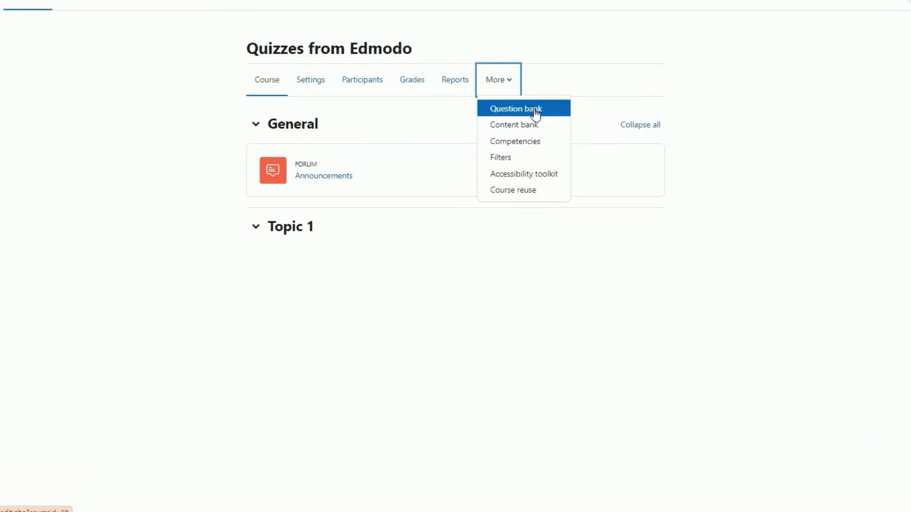
pyautogui.click(535, 111)
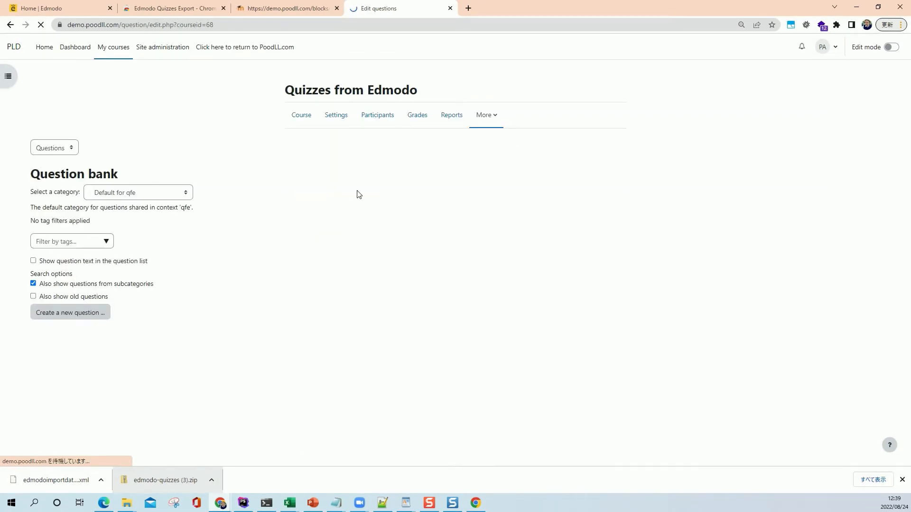
pyautogui.click(58, 148)
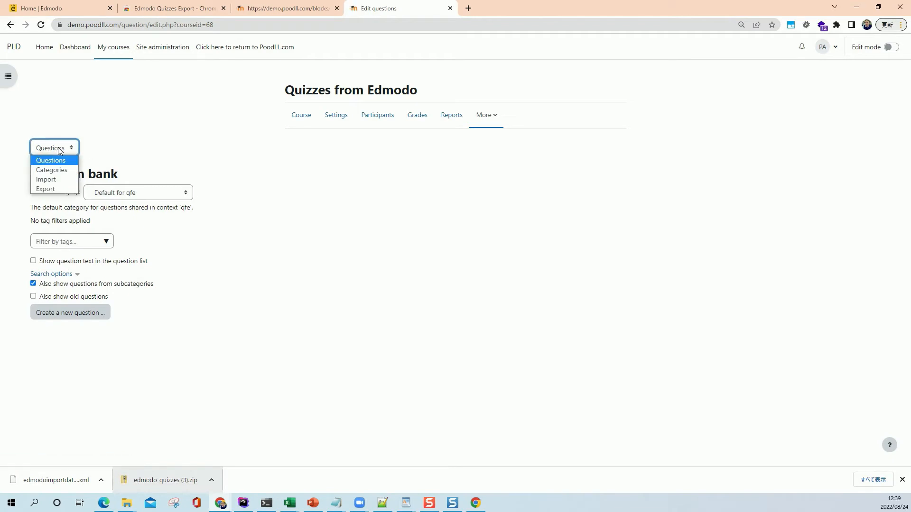
pyautogui.click(60, 182)
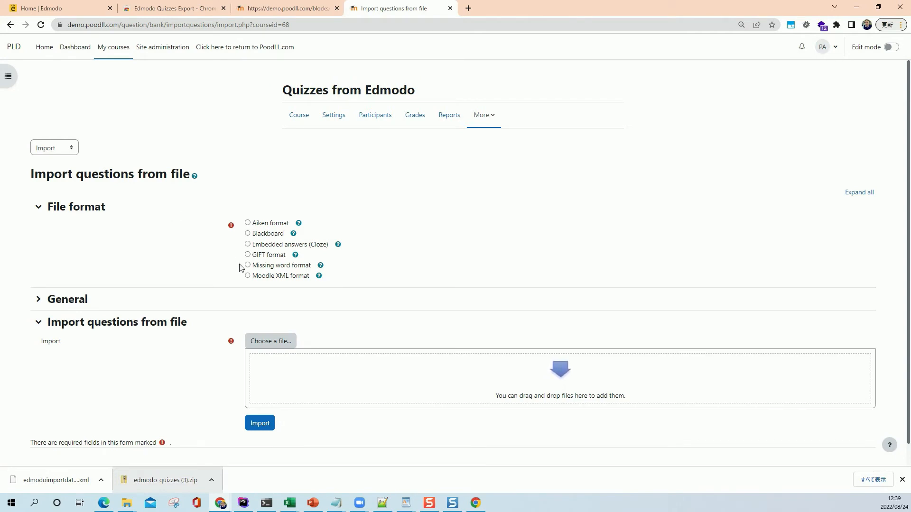
pyautogui.click(247, 276)
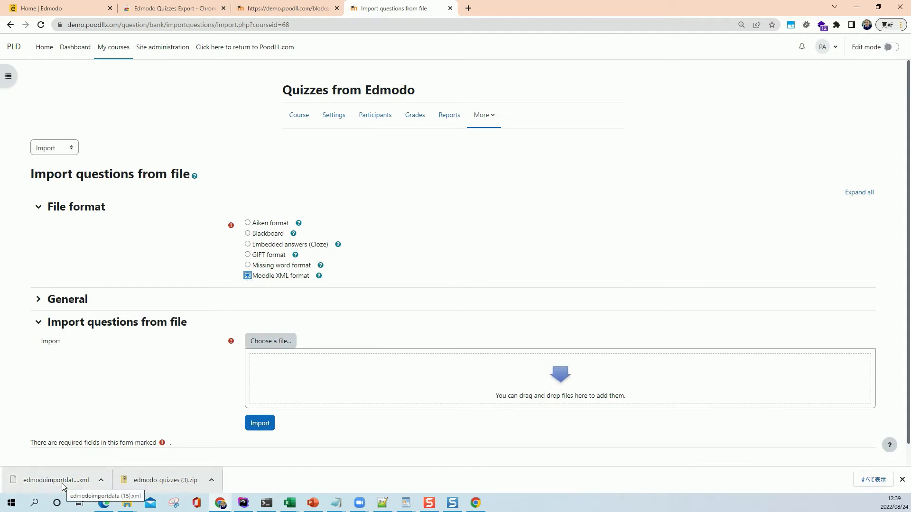
# Import the questions from edmodoimportdata (15).xml into the Quizzes from Edmodo course and continue to the question bank
pyautogui.moveTo(62, 483); pyautogui.dragTo(306, 368)
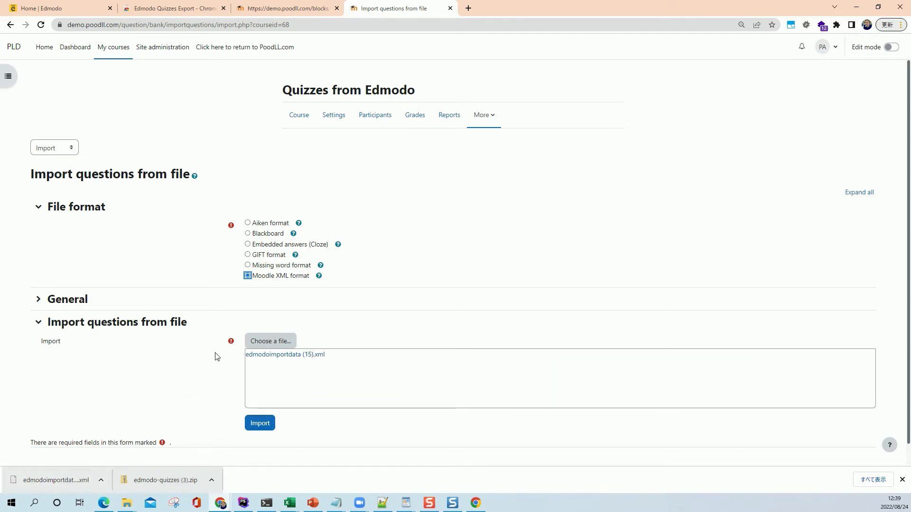
pyautogui.scroll(-1, 217, 357)
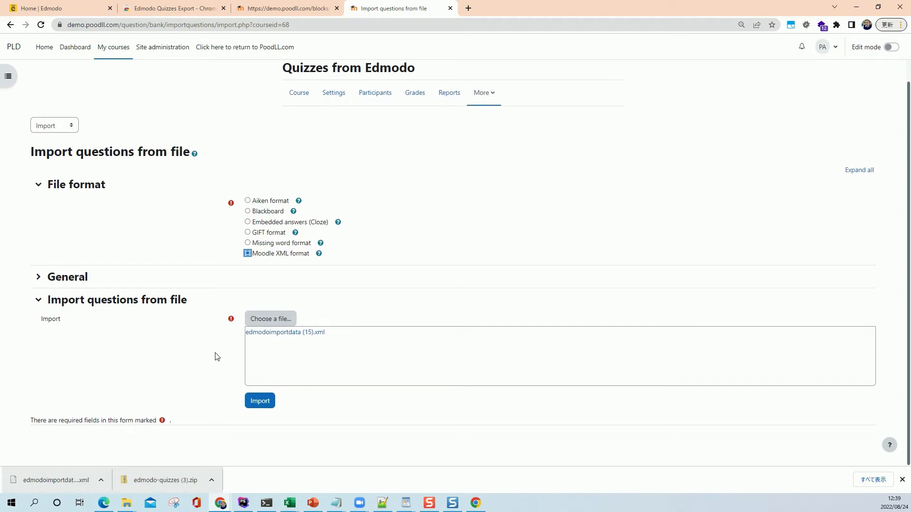
pyautogui.click(256, 404)
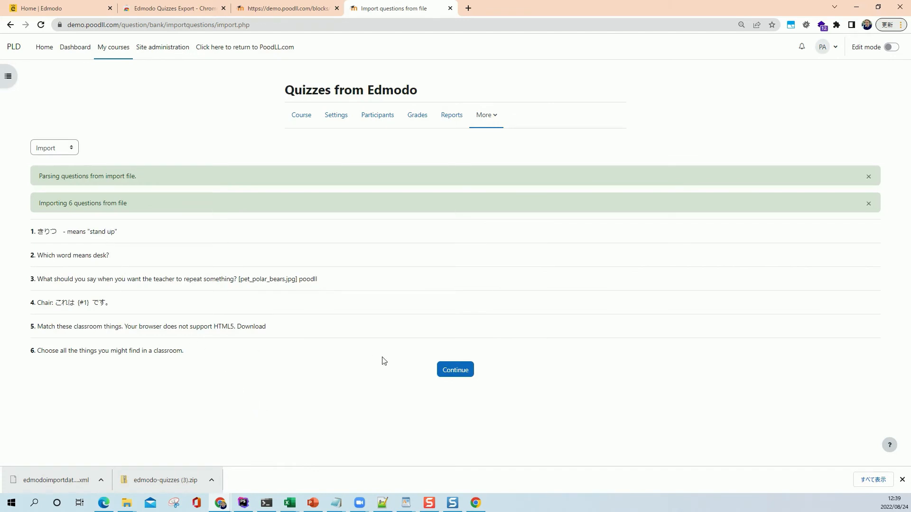
pyautogui.click(446, 371)
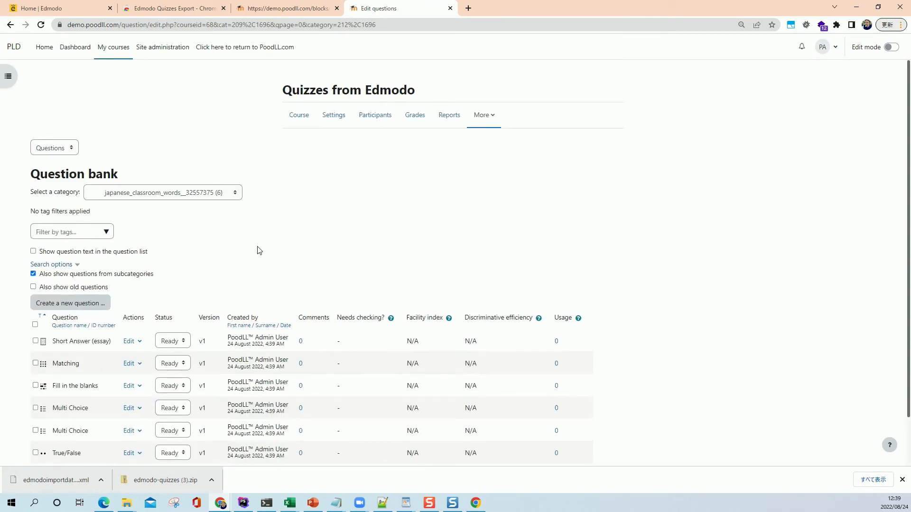
# Check the question bank's category list, and preview the imported Short Answer (essay) question
pyautogui.click(224, 196)
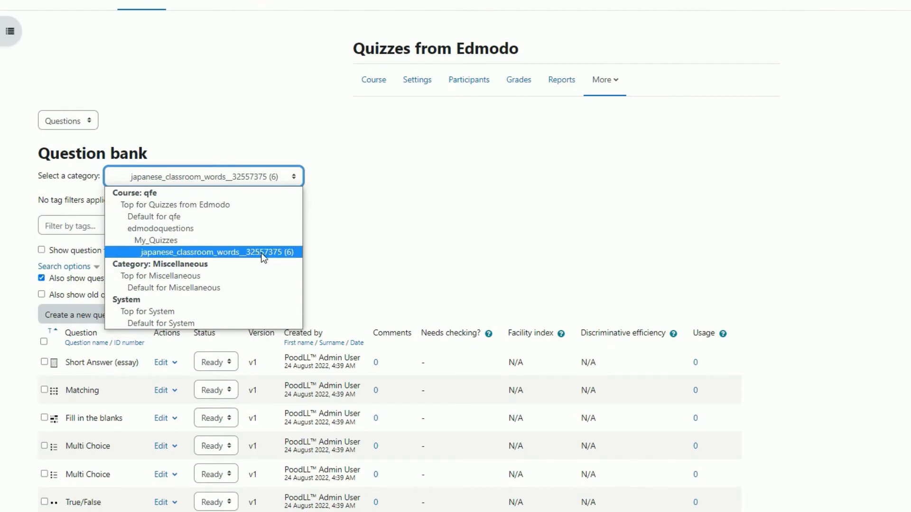
pyautogui.click(398, 223)
pyautogui.scroll(-2, 359, 251)
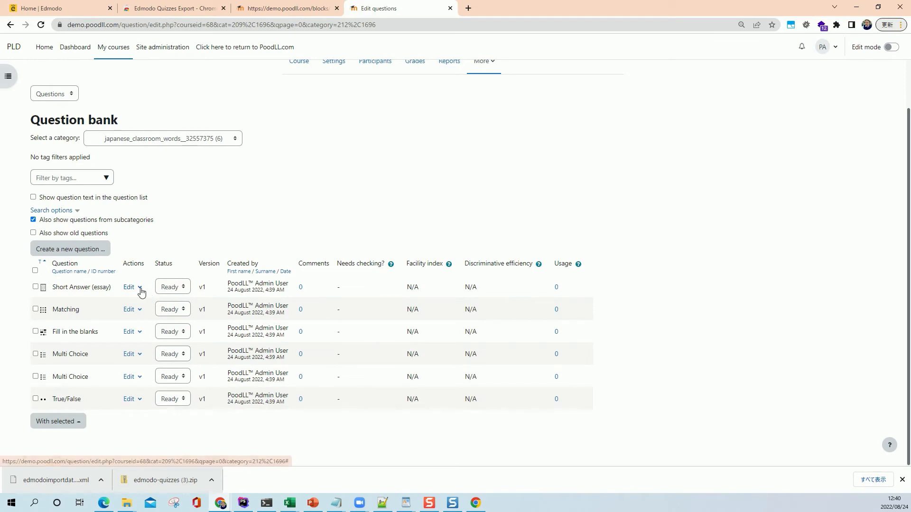
pyautogui.click(141, 288)
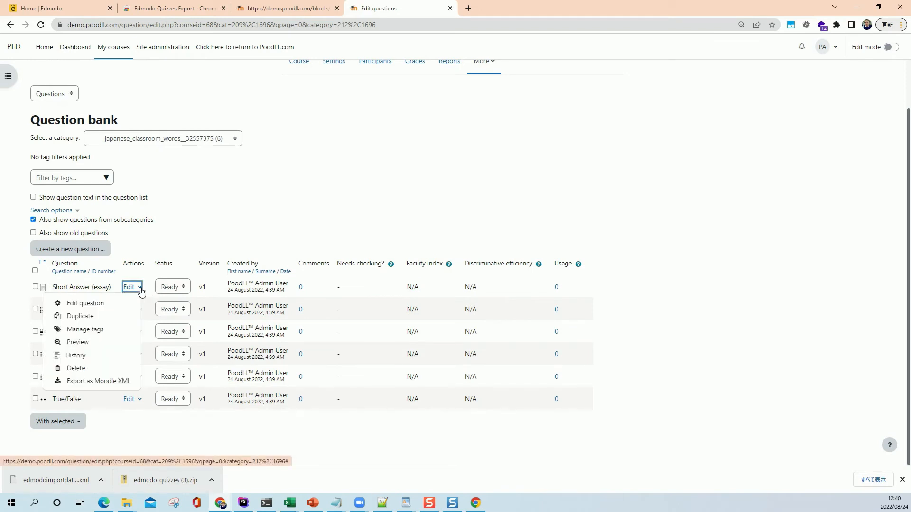
pyautogui.click(118, 342)
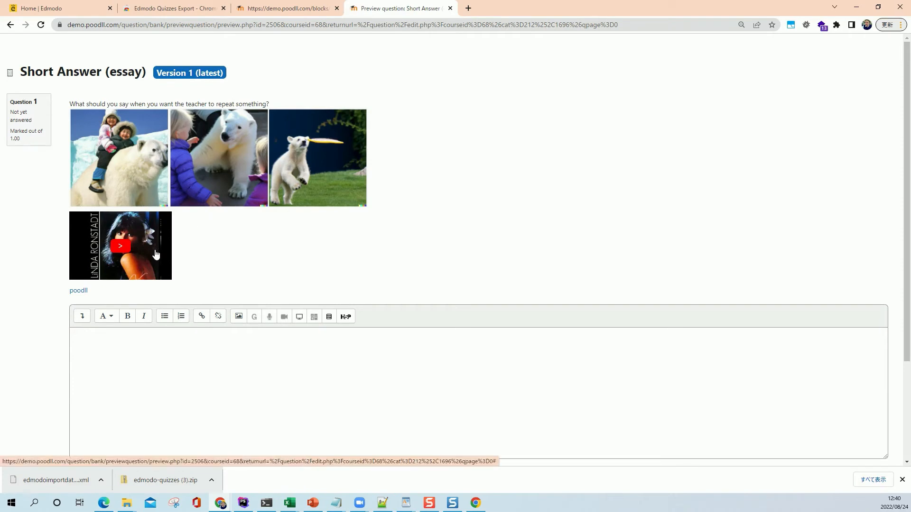
pyautogui.scroll(-3, 190, 278)
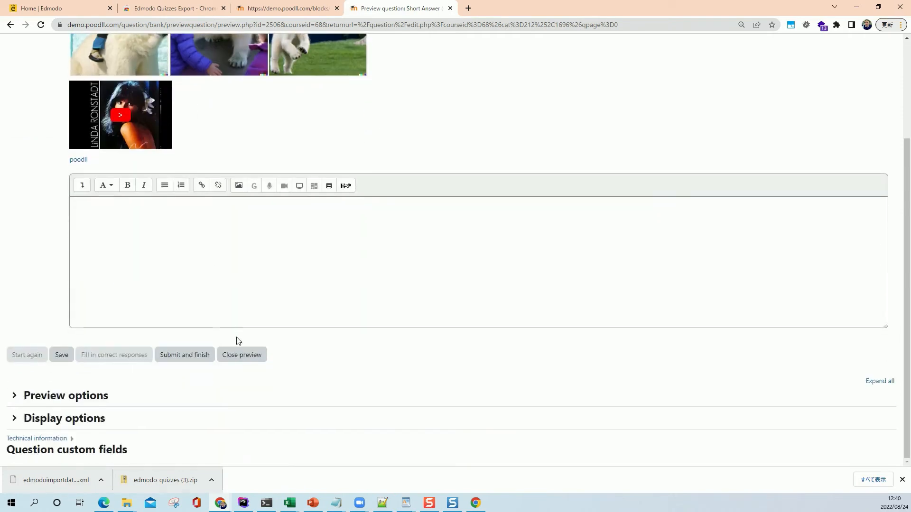
pyautogui.click(239, 355)
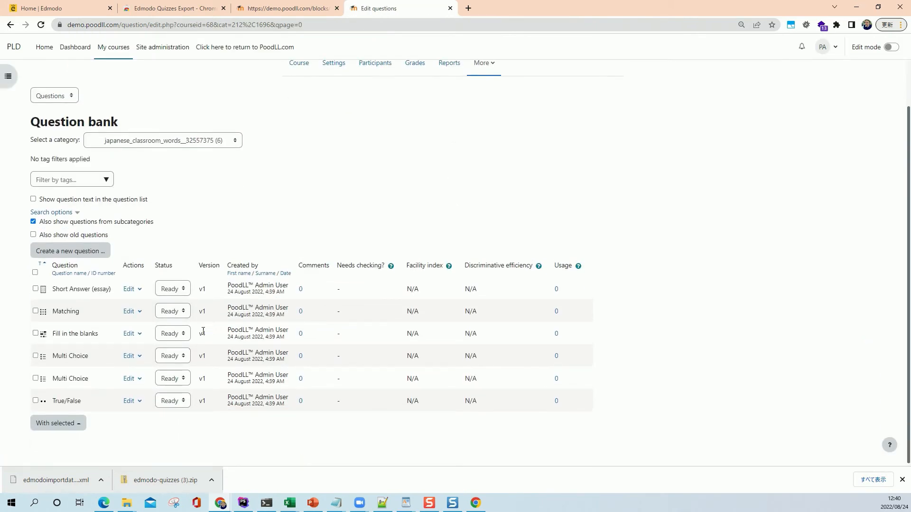
# Preview the Fill in the blanks question, submit いす as the answer, and close the preview
pyautogui.click(140, 335)
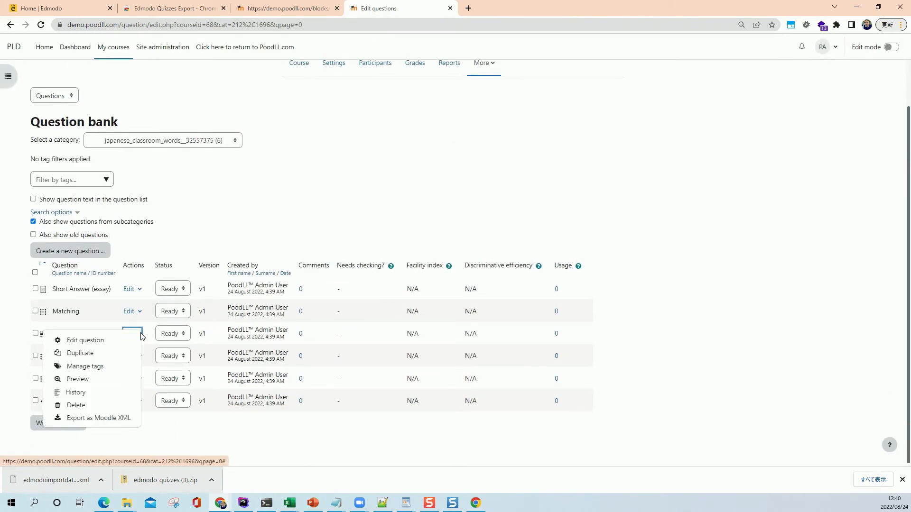
pyautogui.click(124, 380)
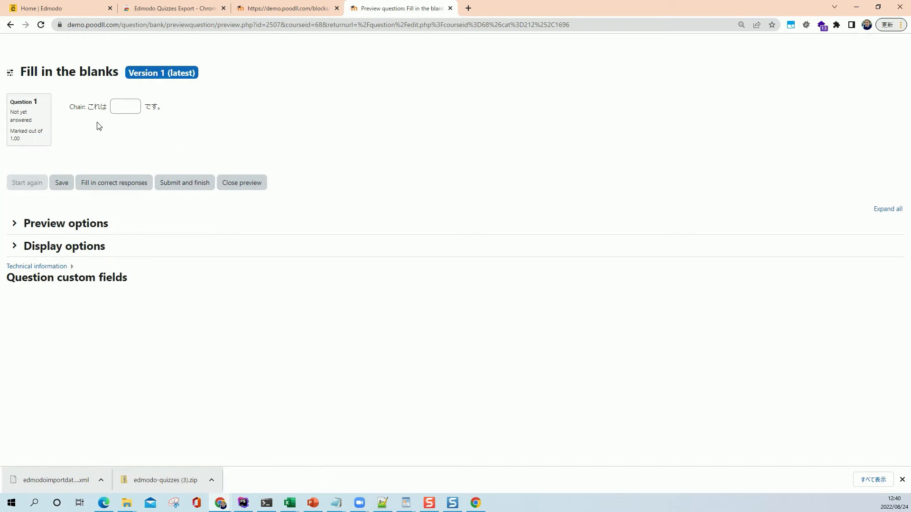
pyautogui.click(127, 109)
pyautogui.write('isy')
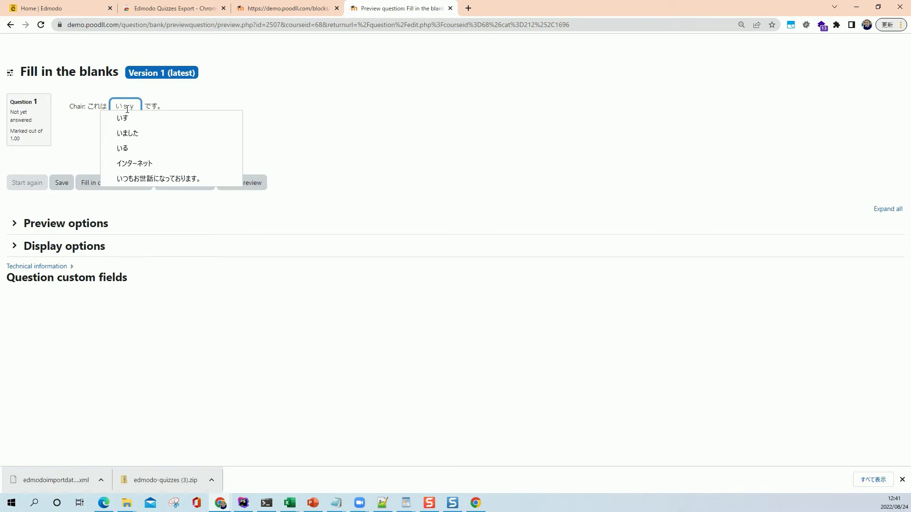
pyautogui.click(122, 118)
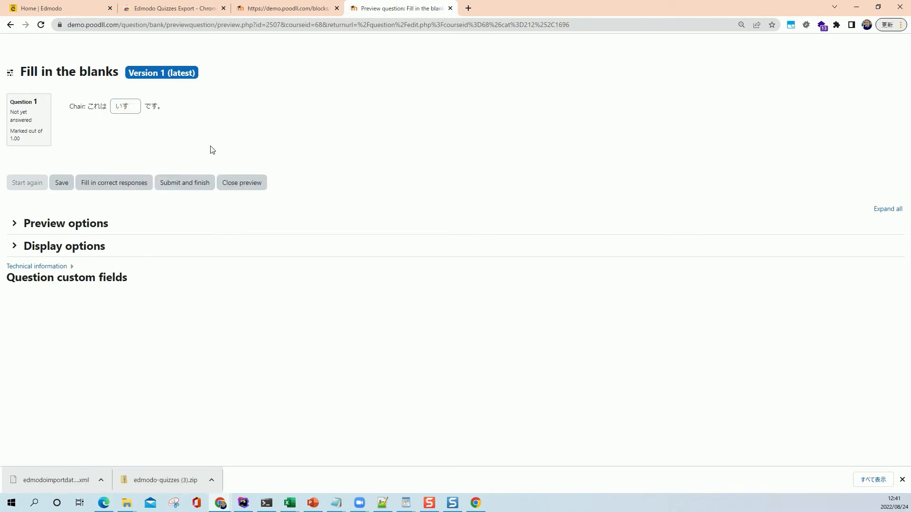
pyautogui.click(173, 185)
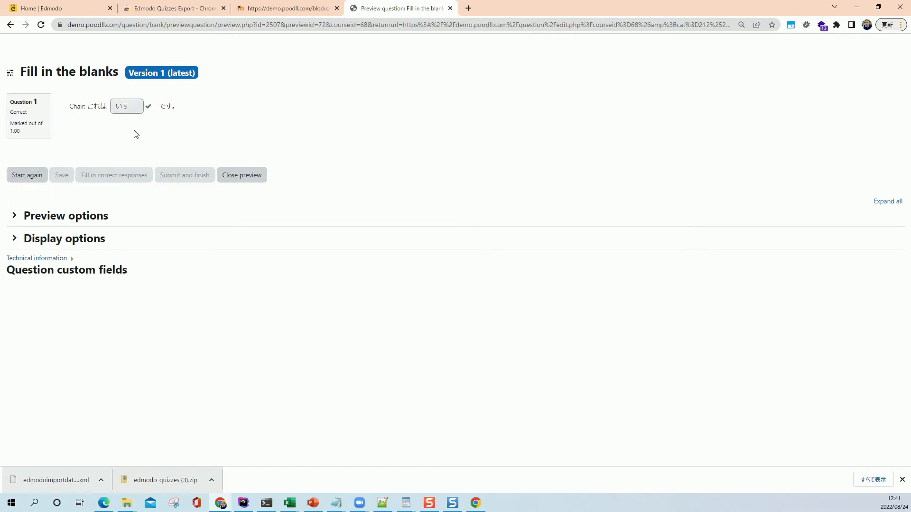
pyautogui.click(241, 174)
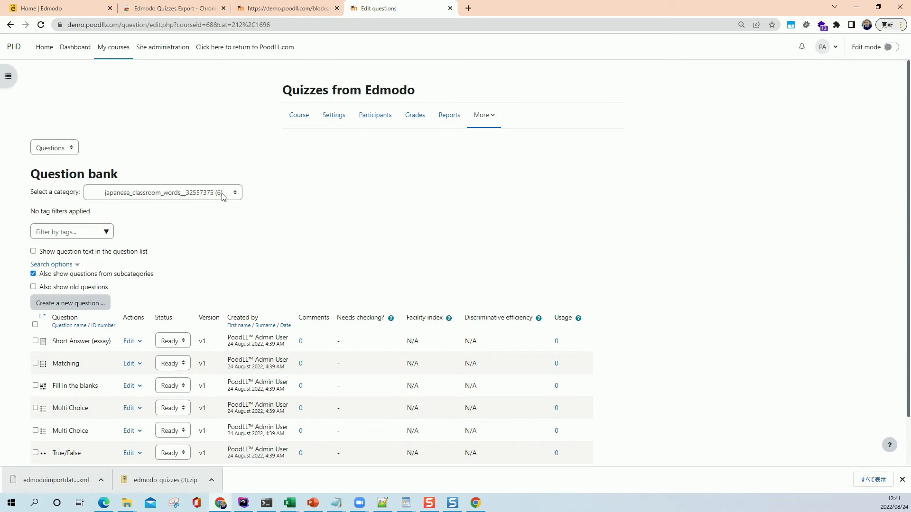
# Turn on editing for the Quizzes from Edmodo course and start a new Quiz activity in its General section
pyautogui.click(299, 117)
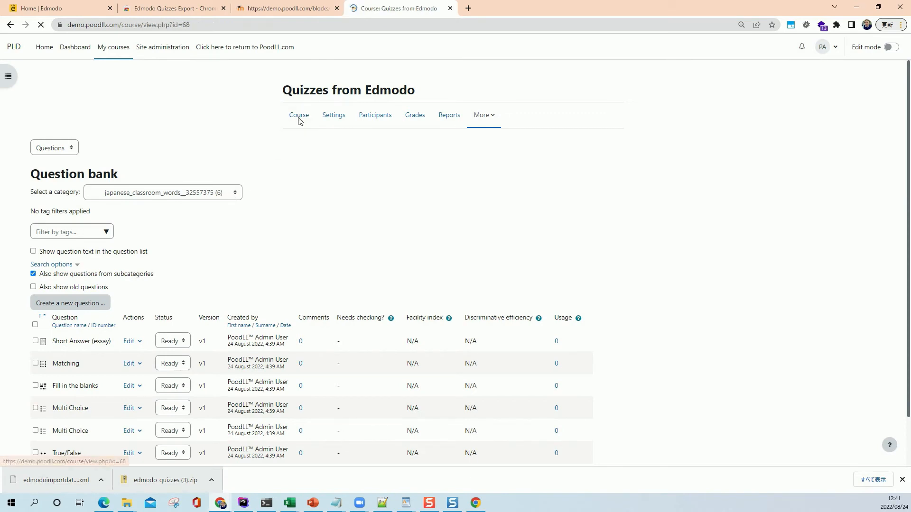
pyautogui.click(892, 48)
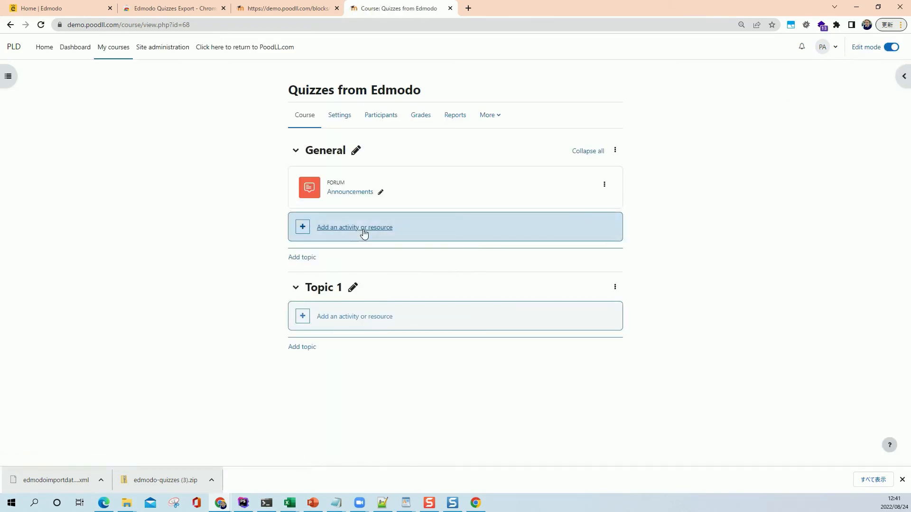
pyautogui.click(365, 230)
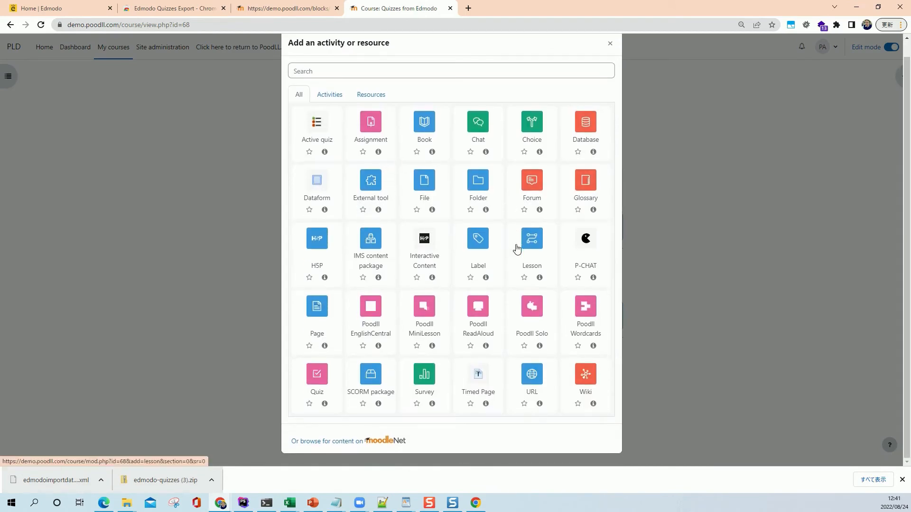
pyautogui.click(322, 377)
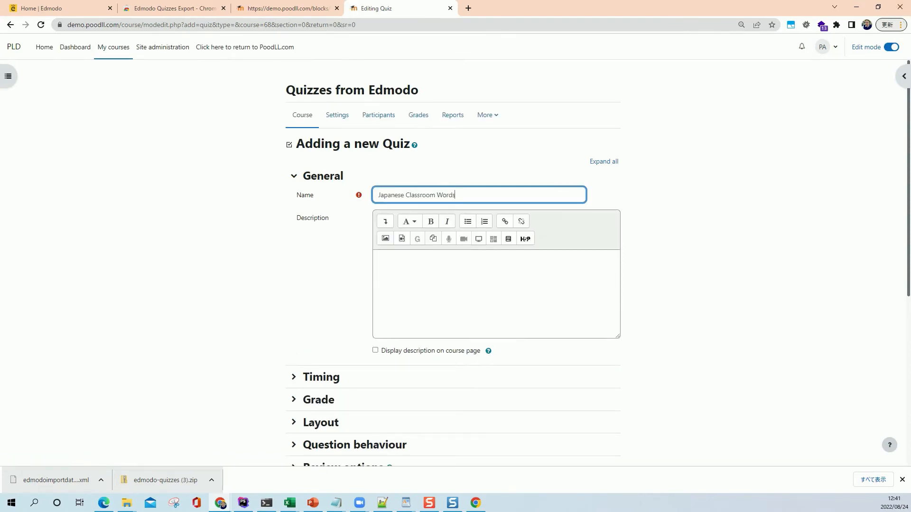
# Name the quiz Japanese Classroom Words, copy that name into its description, and save and display the quiz
pyautogui.scroll(-1, 467, 170)
pyautogui.hotkey('ctrl', 'a')
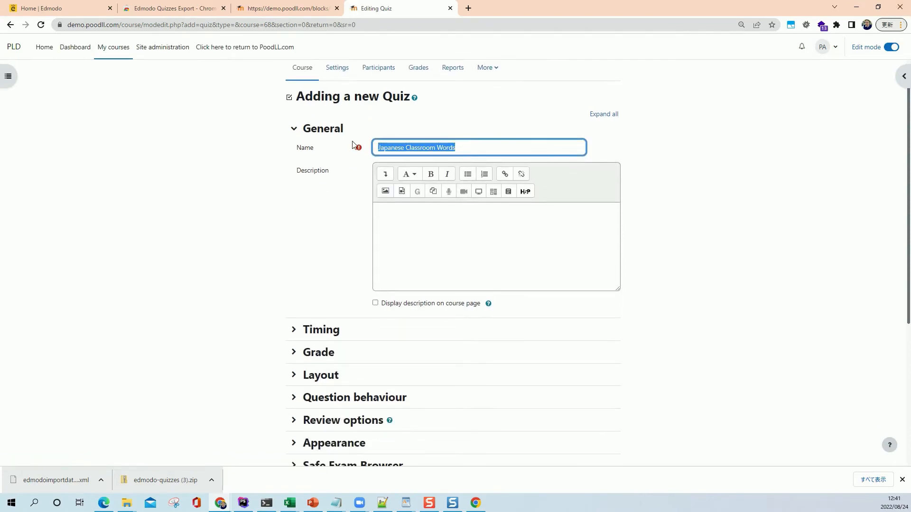
pyautogui.hotkey('ctrl', 'c')
pyautogui.click(423, 242)
pyautogui.hotkey('ctrl', 'v')
pyautogui.scroll(-5, 423, 246)
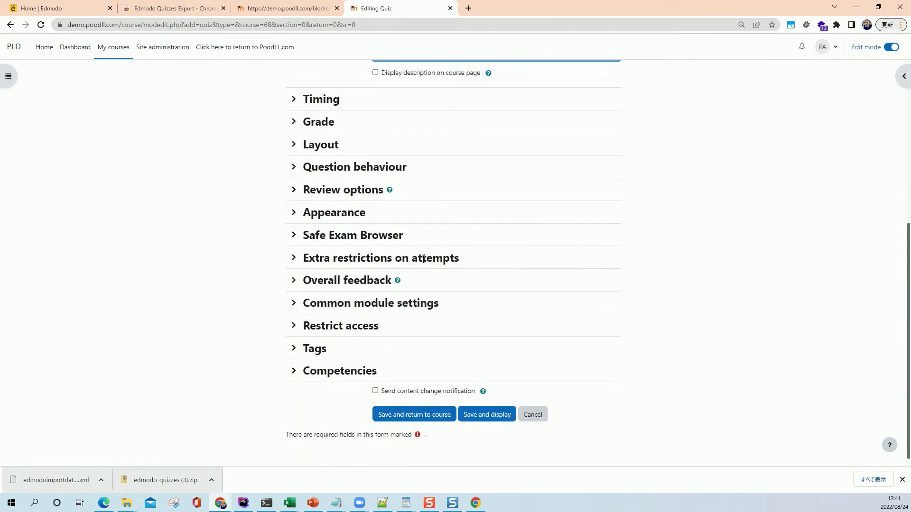
pyautogui.click(480, 409)
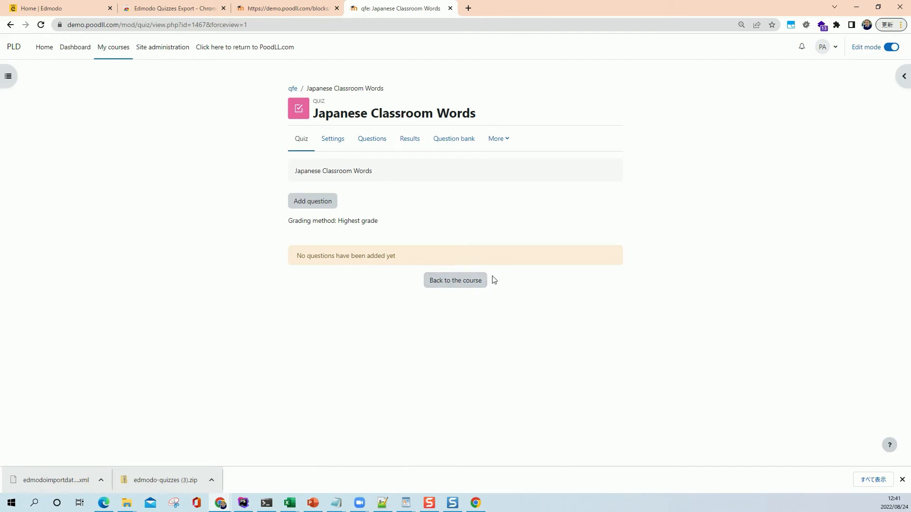
# Add all questions of the japanese_classroom_words__32557375 category from the question bank to the quiz
pyautogui.click(324, 203)
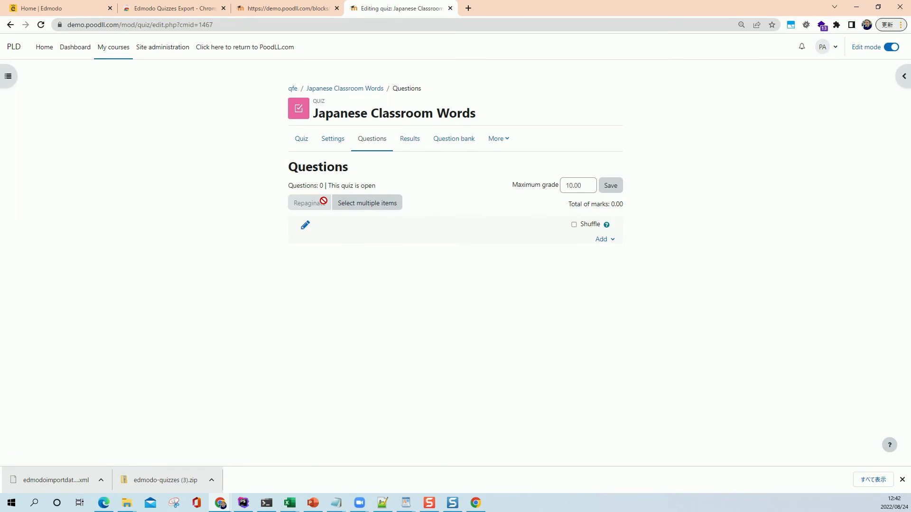
pyautogui.click(620, 242)
pyautogui.click(386, 87)
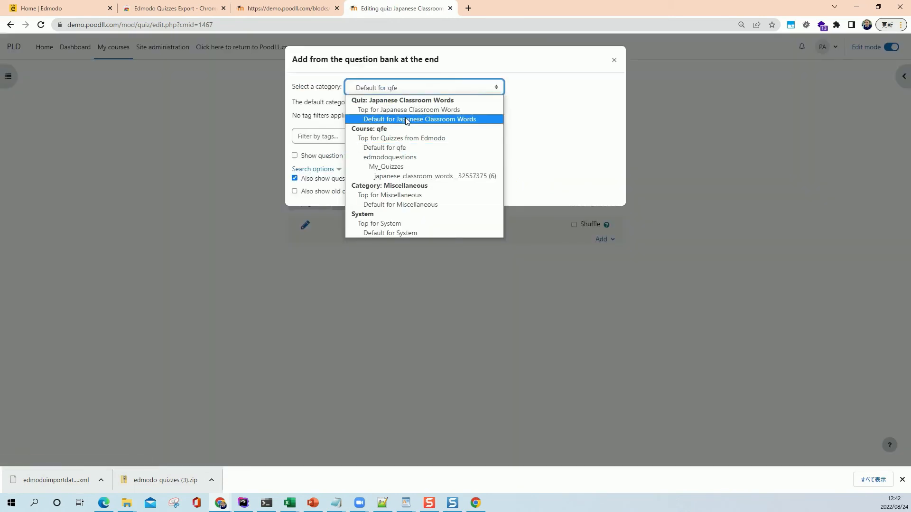
pyautogui.click(415, 177)
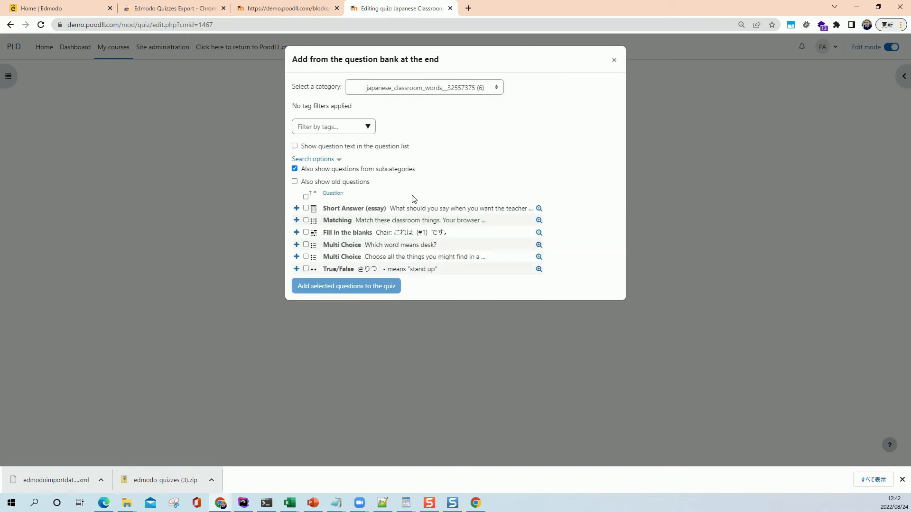
pyautogui.click(305, 197)
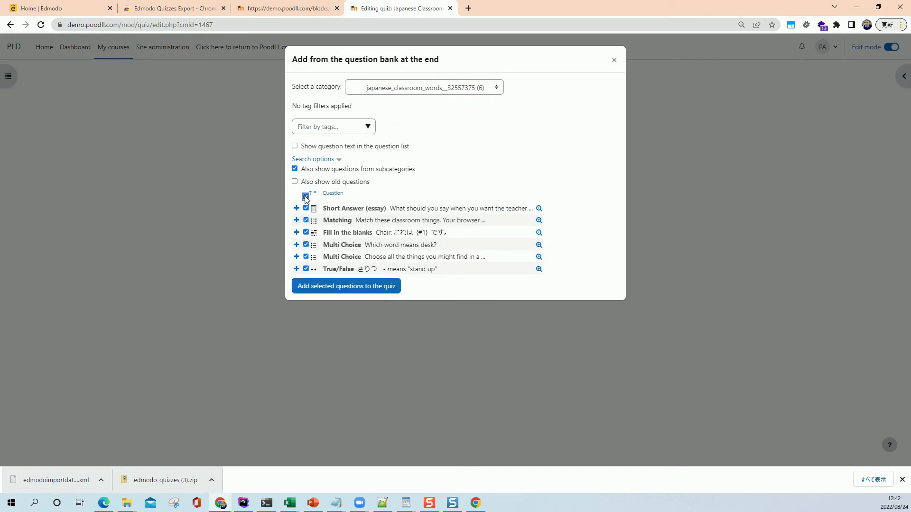
pyautogui.click(368, 288)
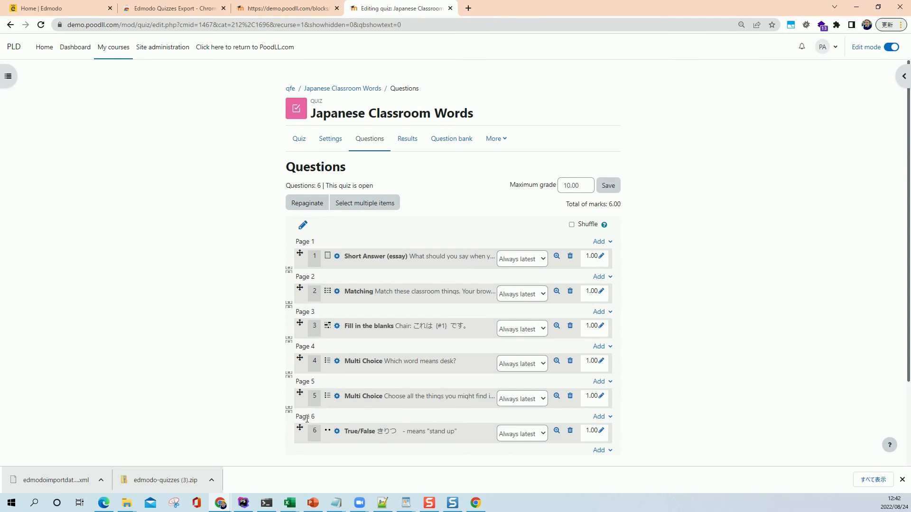
# Move the True/False question to the start of the quiz and separate the Short Answer question onto page 2
pyautogui.moveTo(300, 433); pyautogui.dragTo(303, 254)
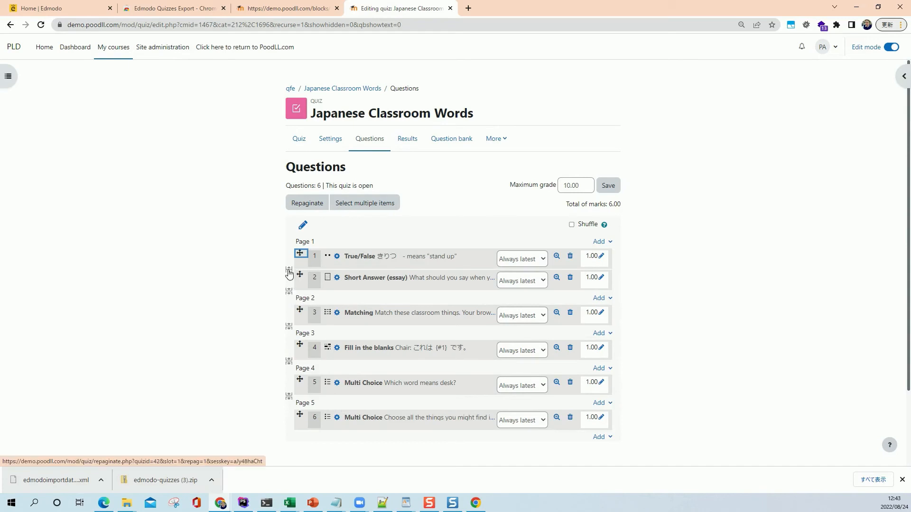
pyautogui.click(289, 290)
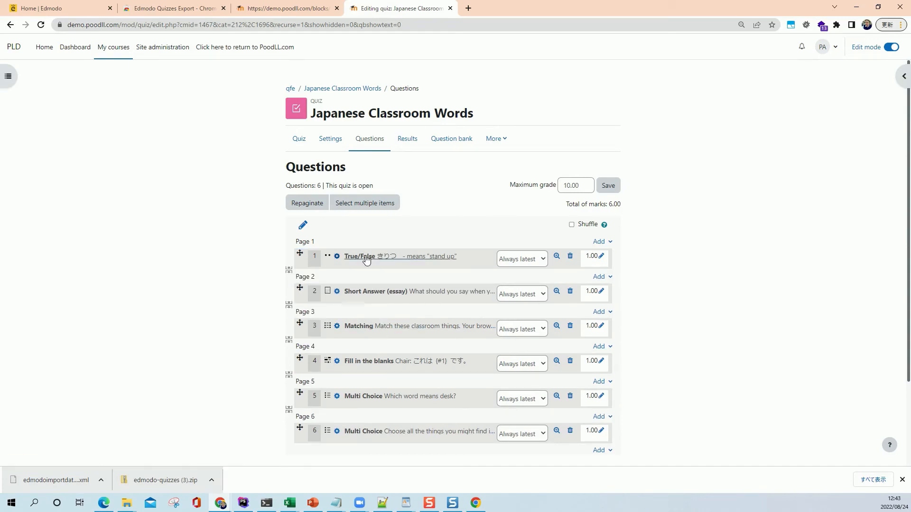
# Start a preview of the Japanese Classroom Words quiz, answer True to question 1, and continue to the following page
pyautogui.click(304, 143)
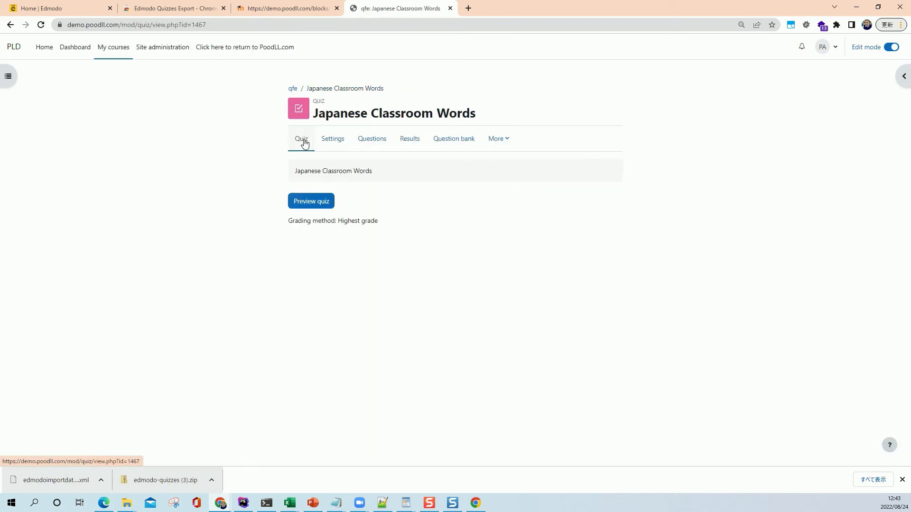
pyautogui.click(320, 206)
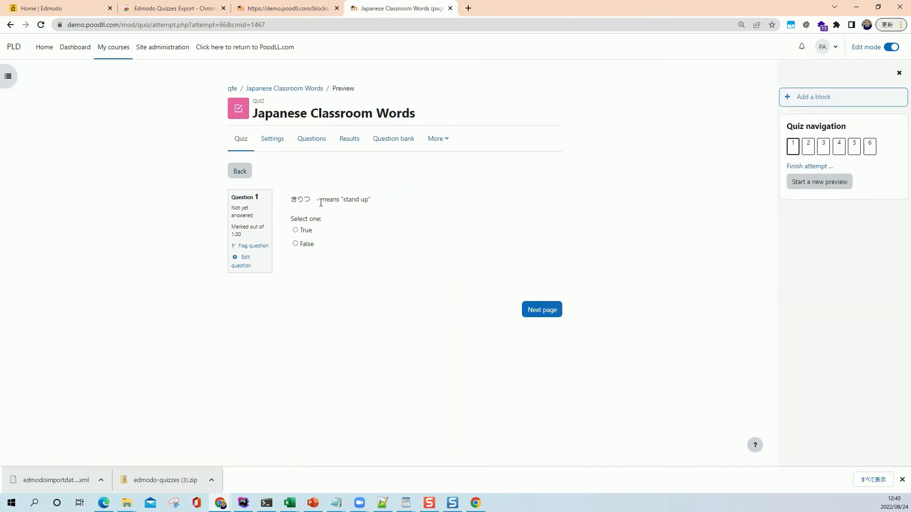
pyautogui.click(295, 230)
pyautogui.click(539, 311)
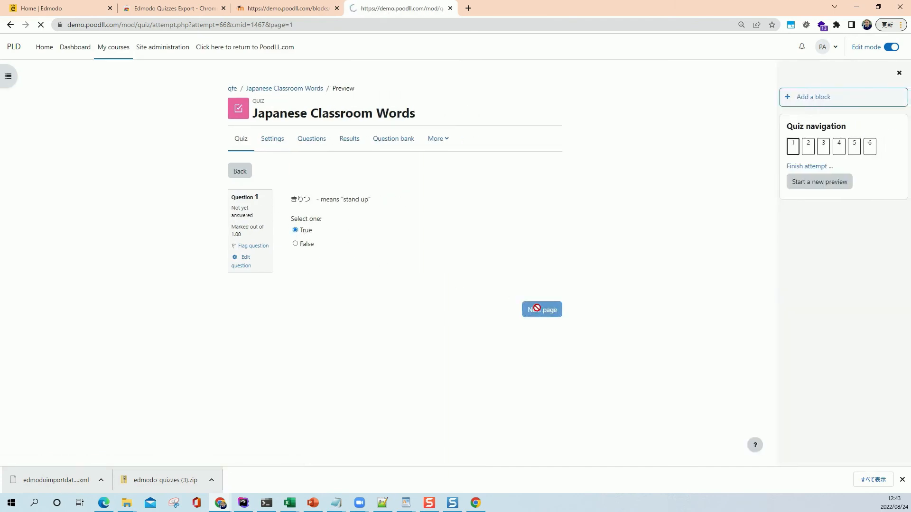
# Answer the essay question with "Please say it again" and continue to question 3
pyautogui.scroll(-1, 435, 217)
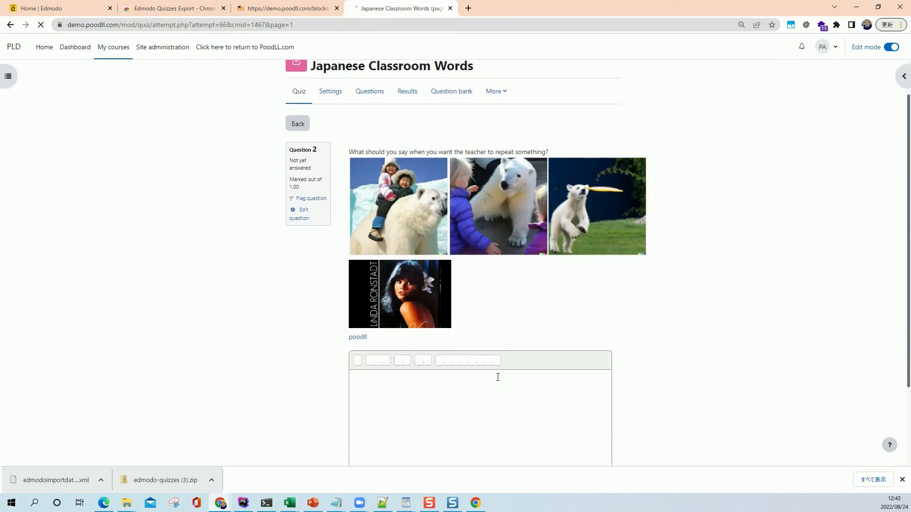
pyautogui.click(503, 406)
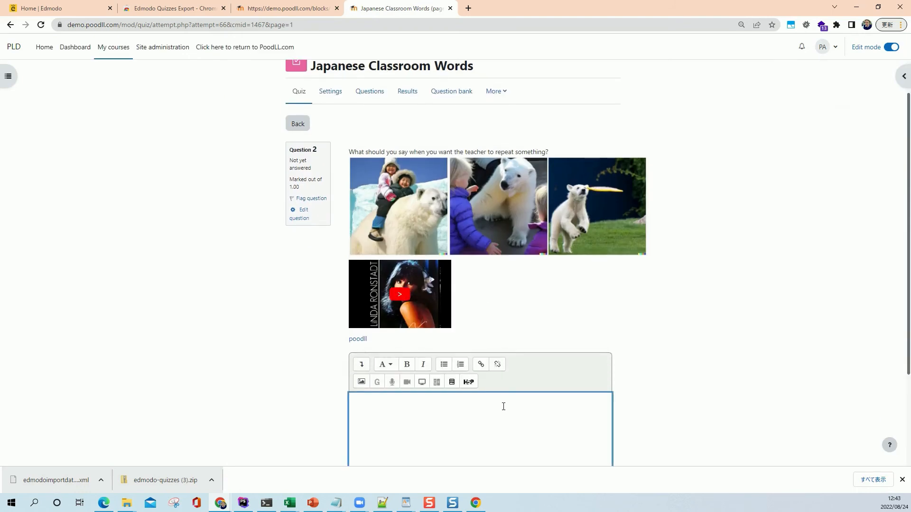
pyautogui.write('Please say it again')
pyautogui.scroll(-3, 503, 406)
pyautogui.click(600, 421)
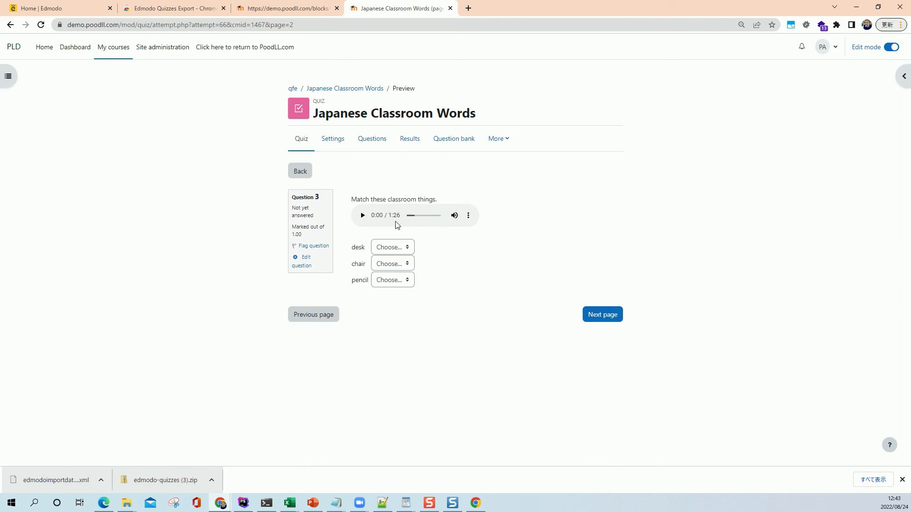
# Match desk with つくえ and chair with えんぴつ, choose a match for pencil, and leave the matching question for the following page
pyautogui.click(400, 249)
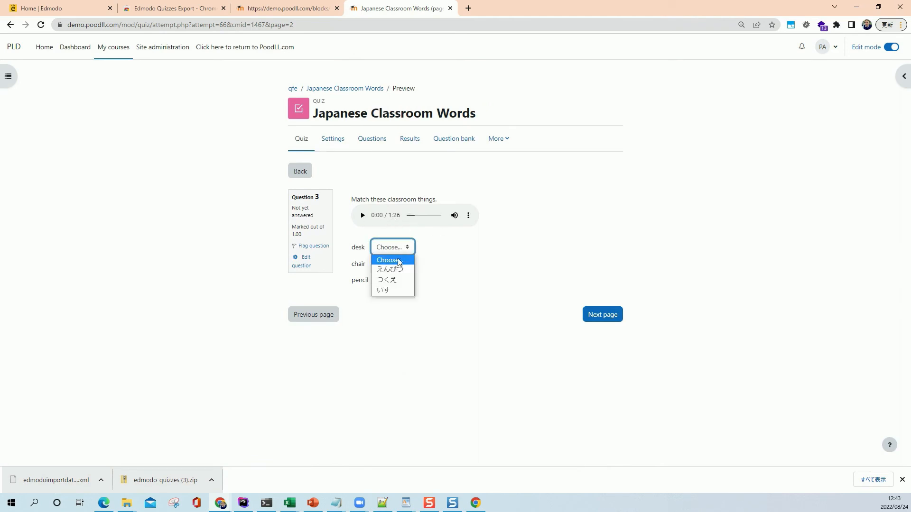
pyautogui.click(393, 280)
pyautogui.click(396, 265)
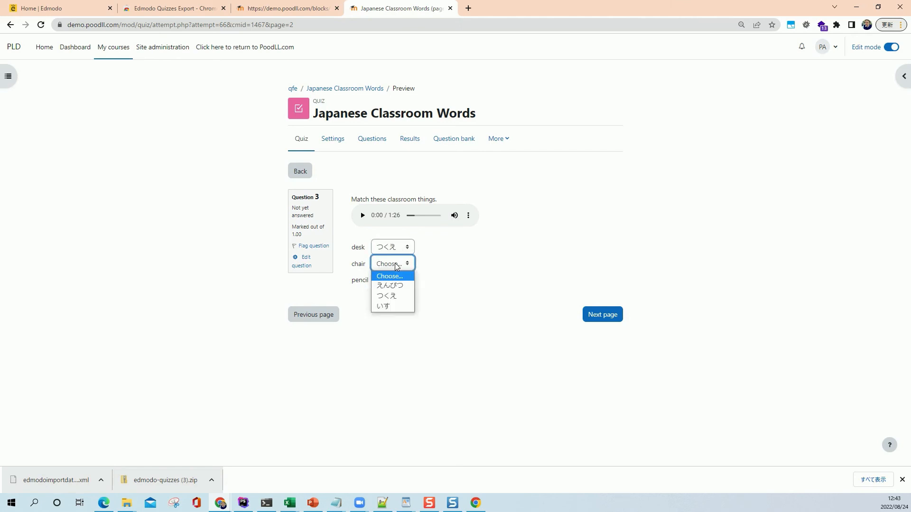
pyautogui.click(396, 285)
pyautogui.click(397, 281)
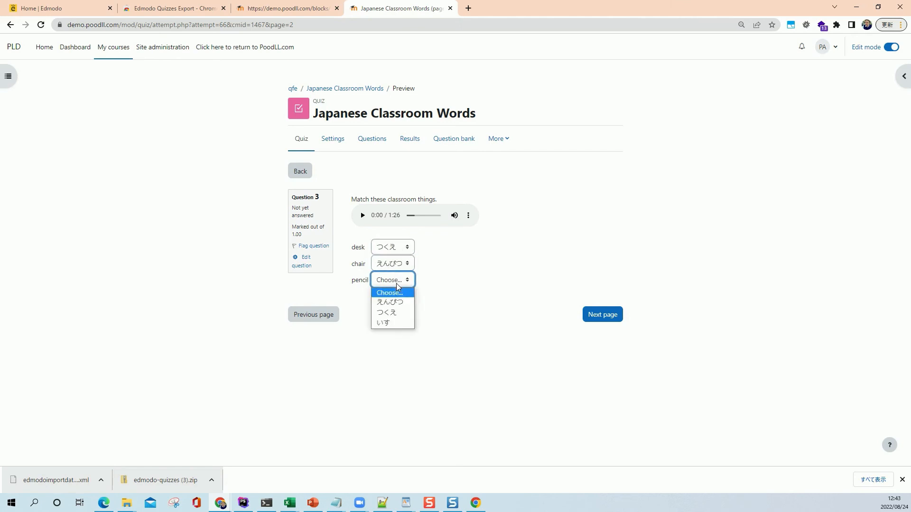
pyautogui.click(398, 317)
pyautogui.click(600, 317)
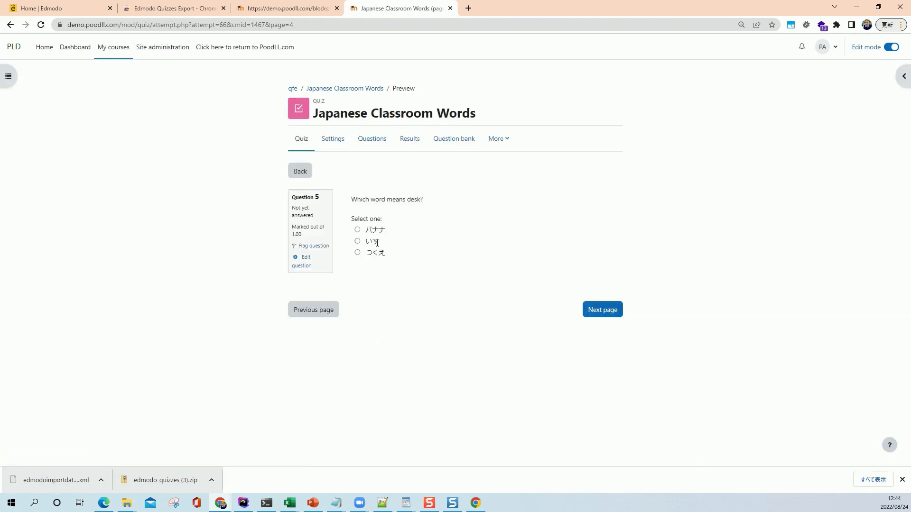
# Answer question 5 with つくえ, and select only つくえ and いす as the classroom things in question 6
pyautogui.click(364, 252)
pyautogui.click(599, 313)
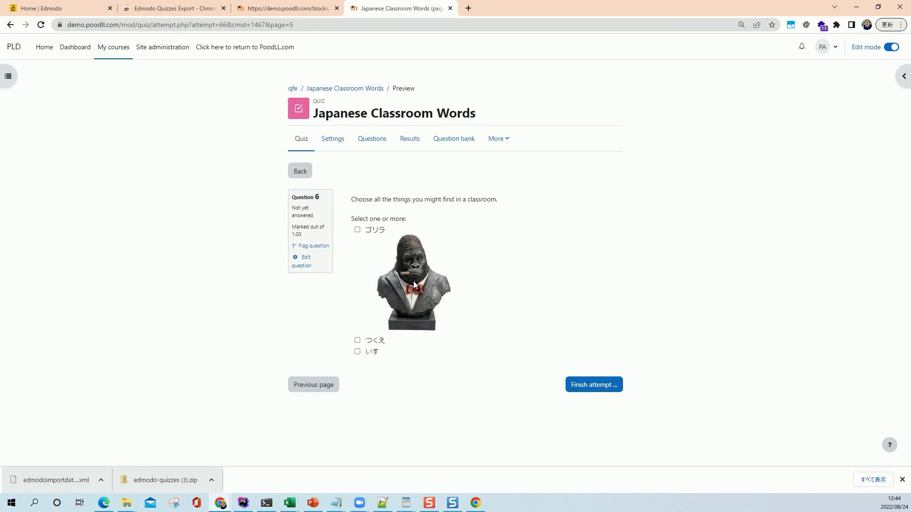
pyautogui.click(358, 231)
pyautogui.click(358, 231)
pyautogui.click(358, 339)
pyautogui.click(357, 351)
# Finish the preview attempt and submit all answers, confirming the submission
pyautogui.click(586, 388)
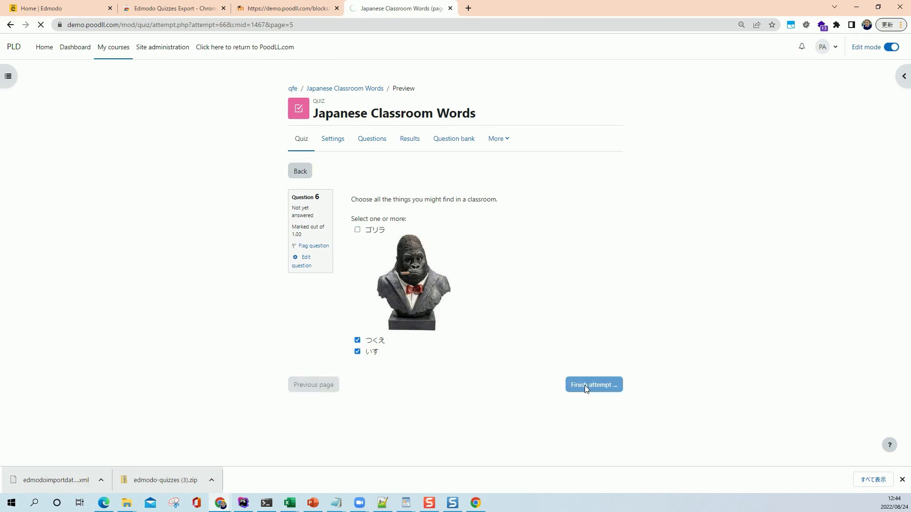
pyautogui.click(475, 428)
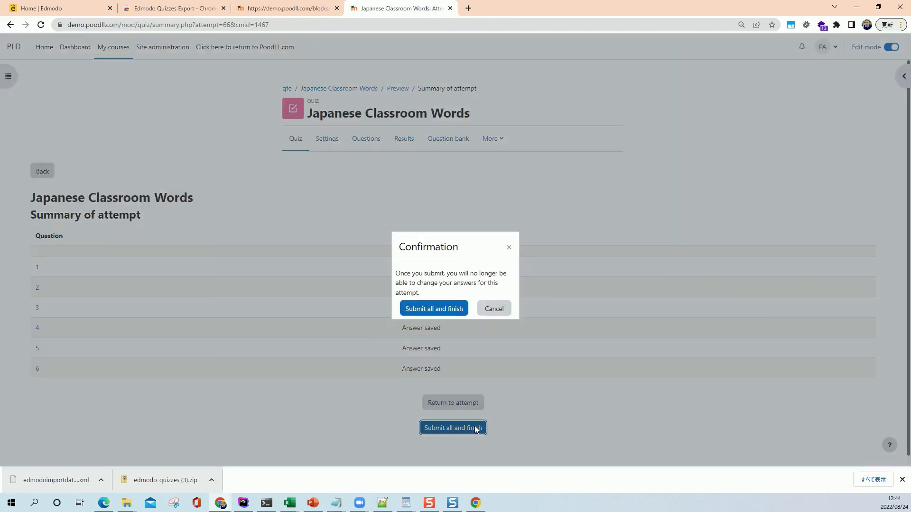
pyautogui.click(454, 307)
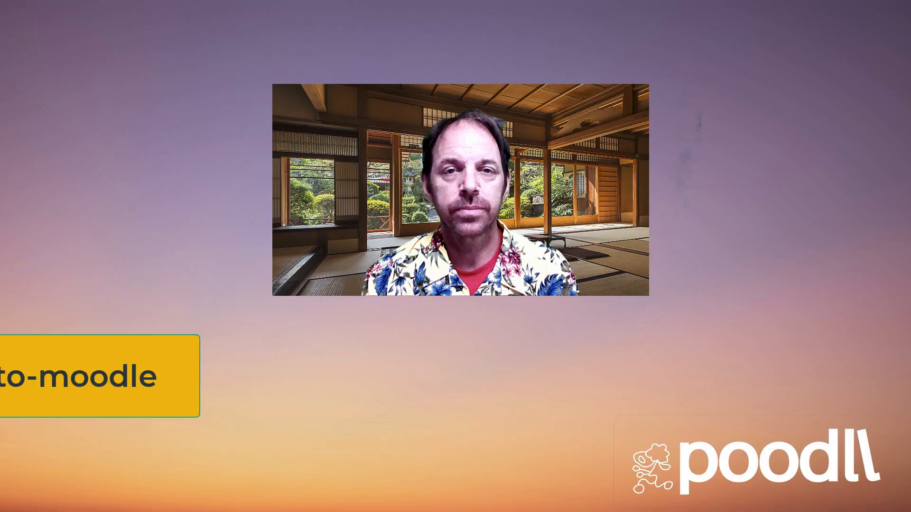